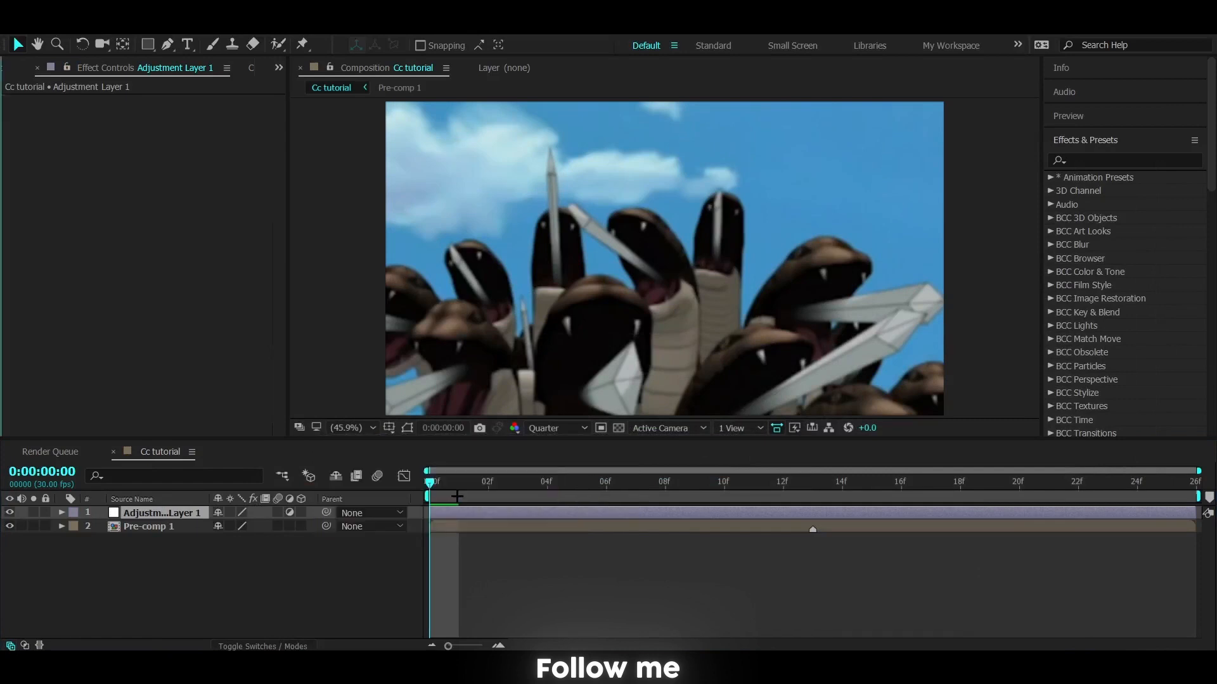
# Open the Magic Bullet Looks editor for the adjustment layer's effect and add a LUT tool to the Subject stage.
pyautogui.click(56, 185)
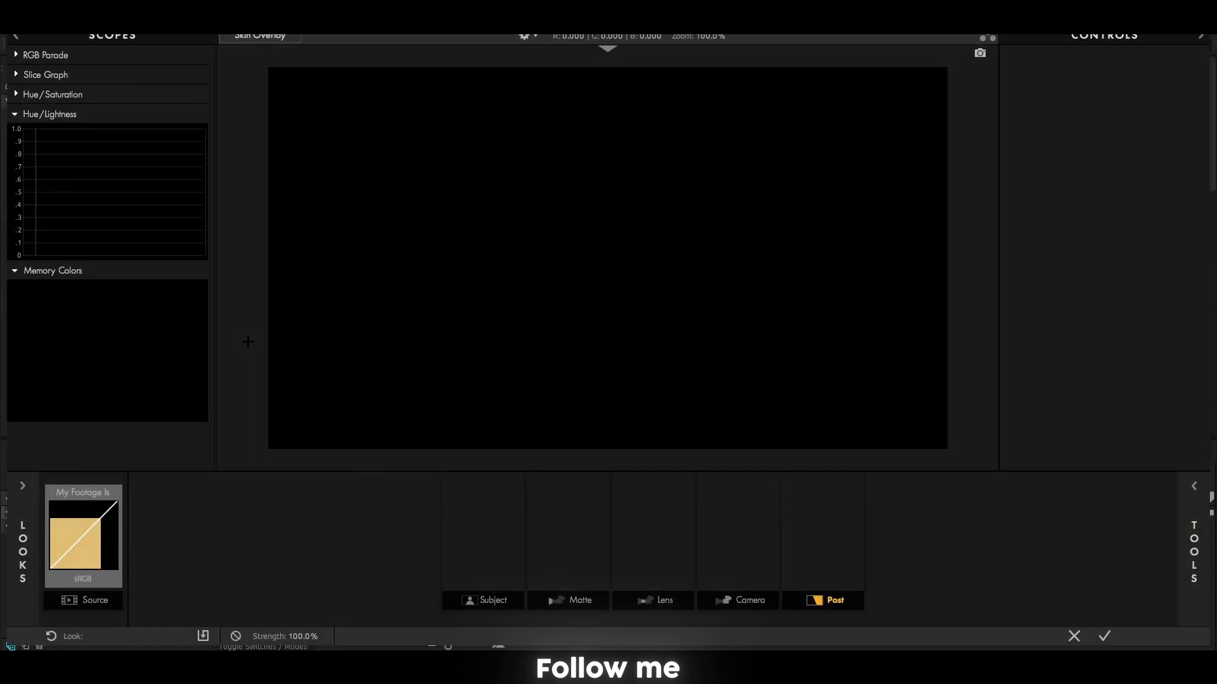
pyautogui.click(474, 537)
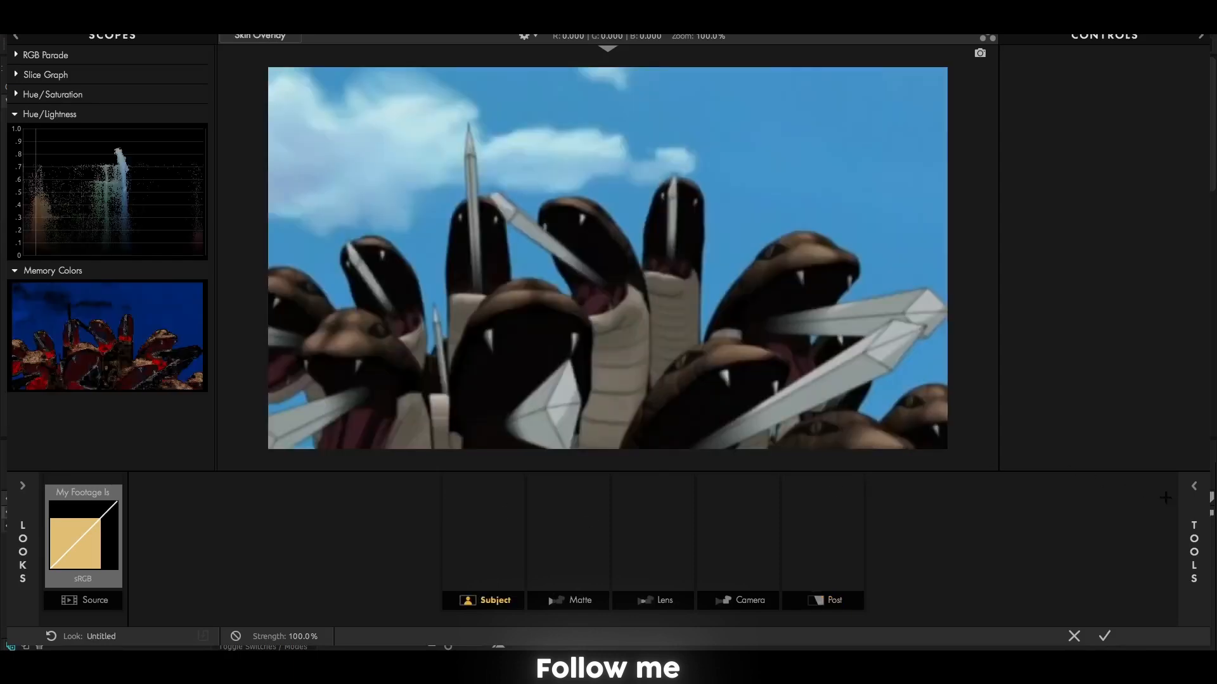
pyautogui.click(1186, 504)
pyautogui.doubleClick(873, 410)
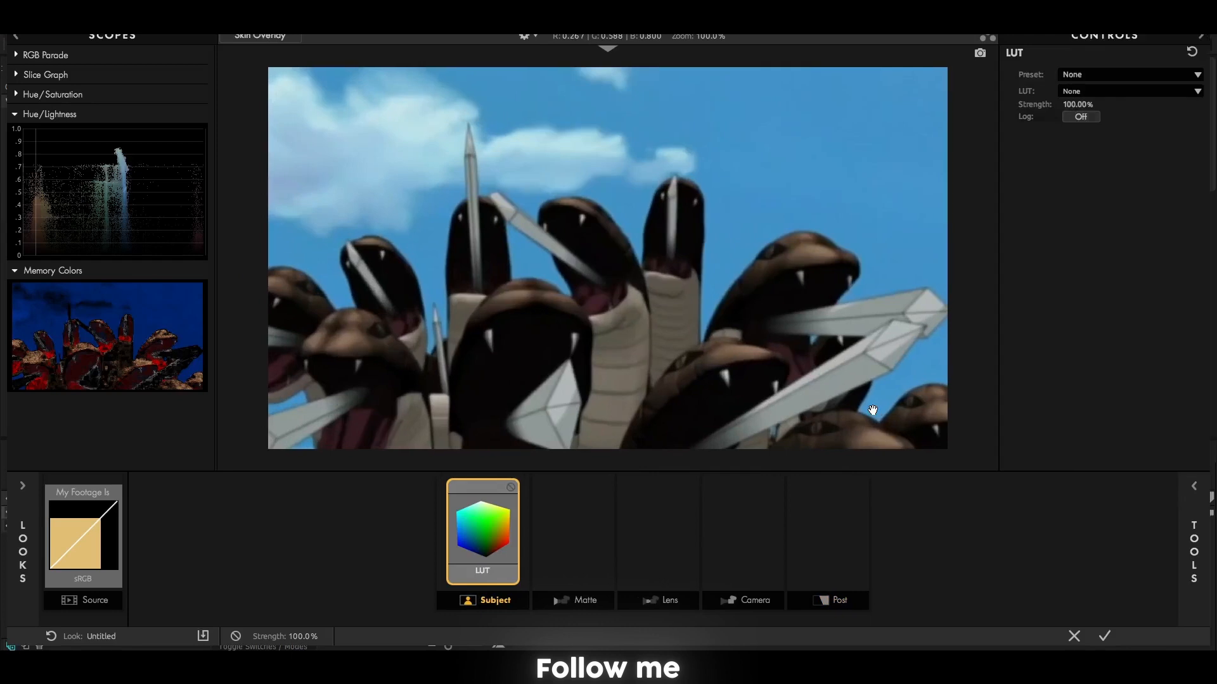
# Choose the Polaris LUT for the LUT tool and set its strength to 32%.
pyautogui.click(1077, 91)
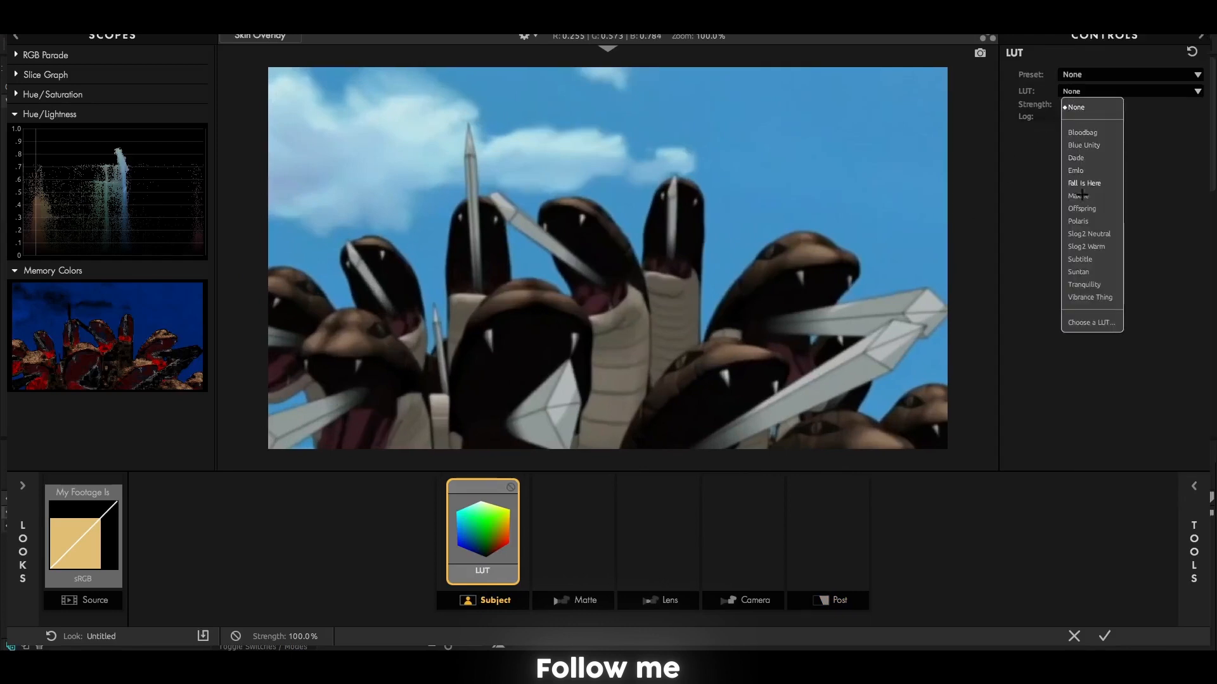
pyautogui.click(1083, 220)
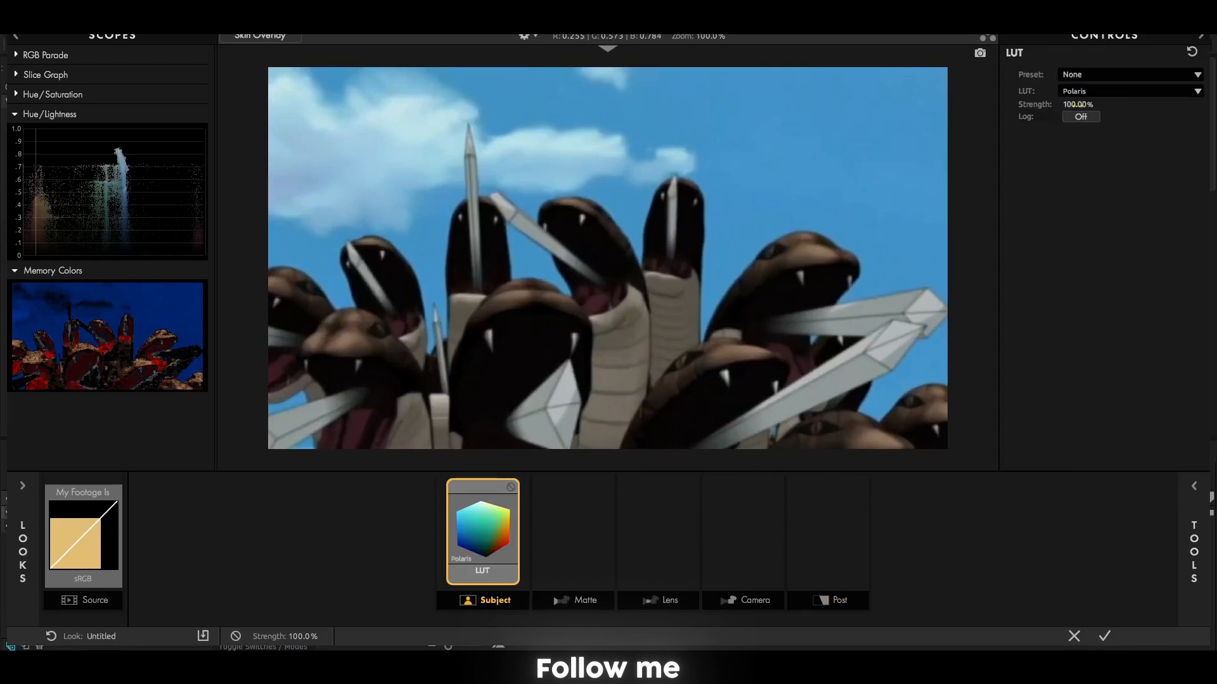
pyautogui.click(1082, 105)
pyautogui.press('BackSpace')
pyautogui.press('BackSpace')
pyautogui.write('3')
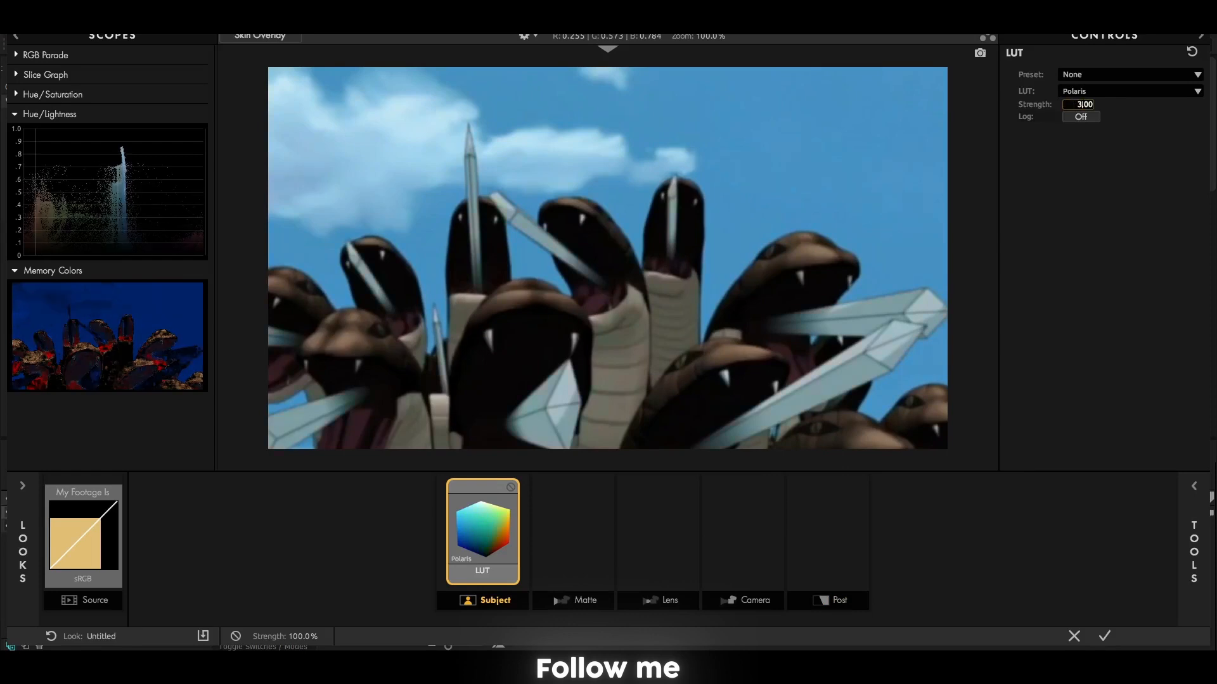
pyautogui.write('2')
pyautogui.press('Return')
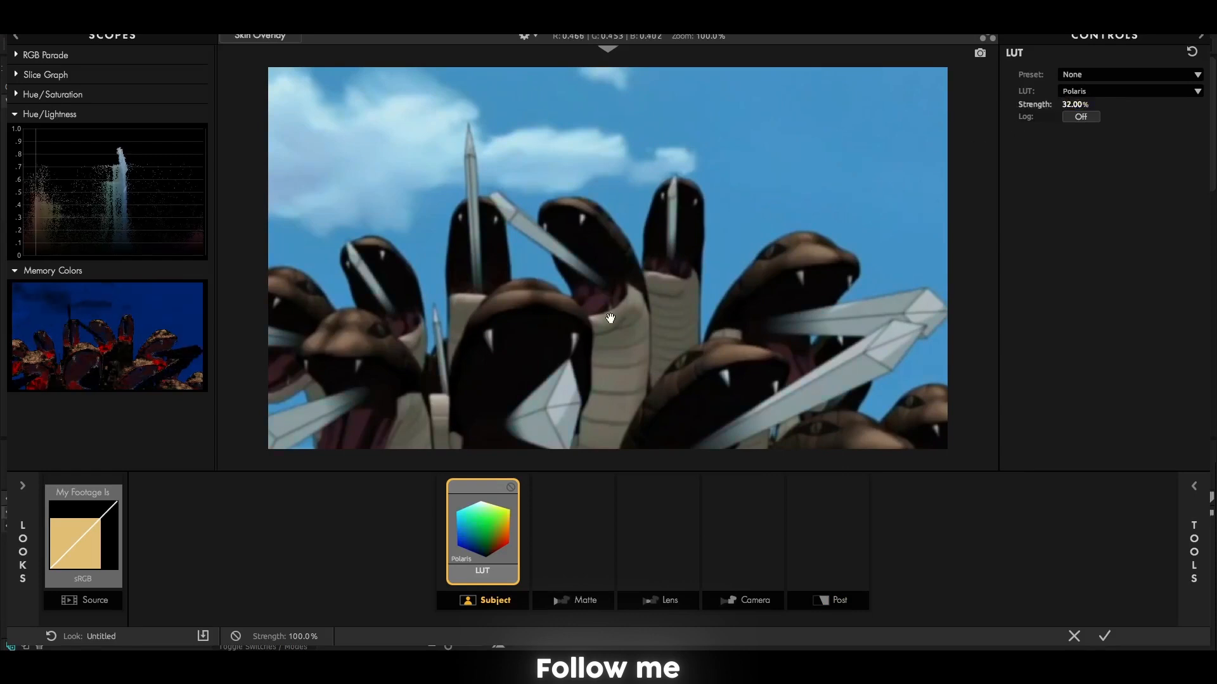
# Add a Haze/Flare tool to the Lens stage and set its Spillage to 2.3%.
pyautogui.click(673, 539)
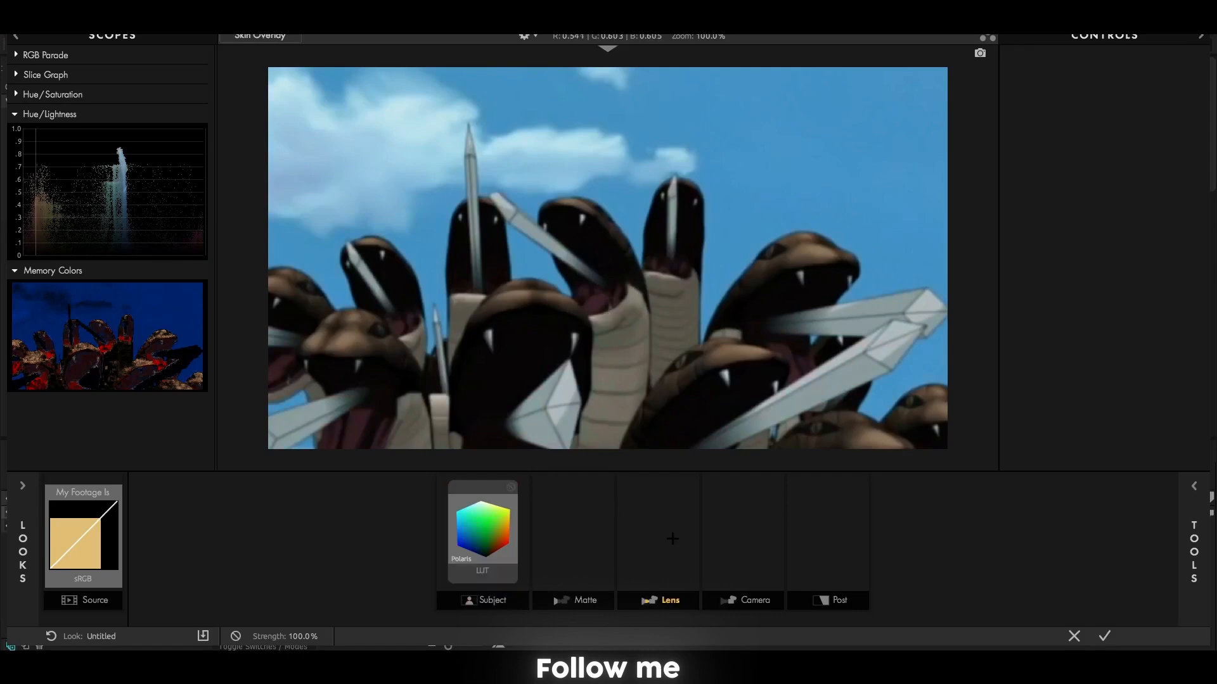
pyautogui.click(1195, 510)
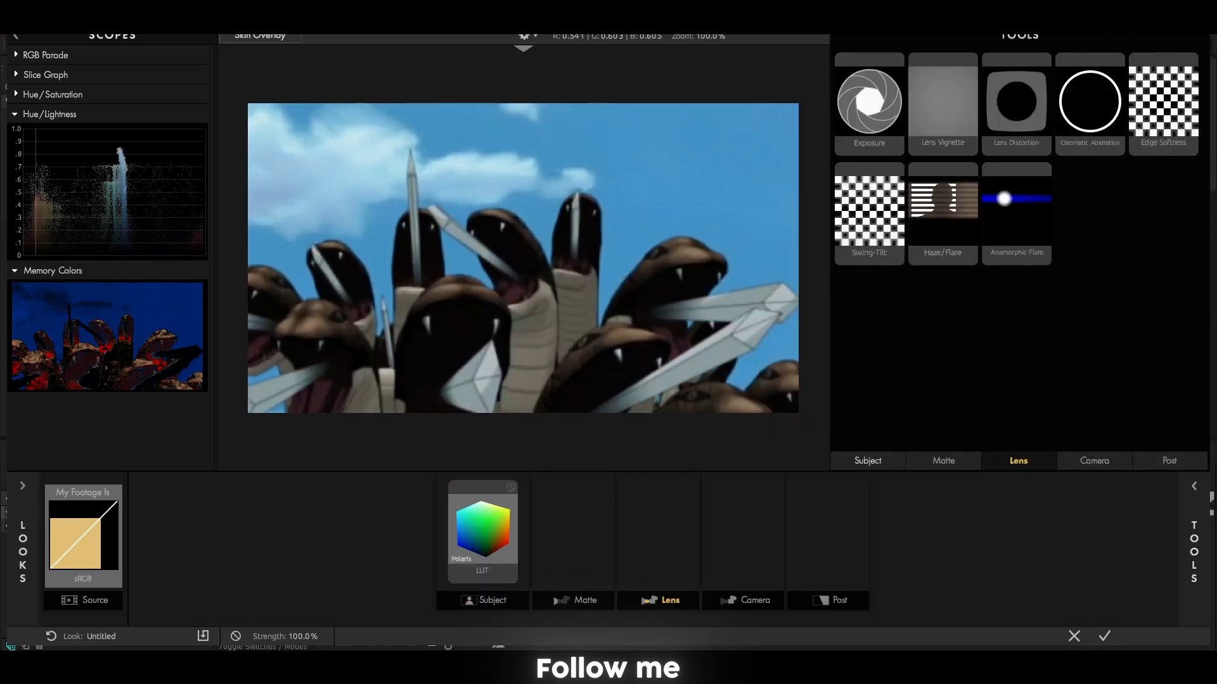
pyautogui.doubleClick(931, 226)
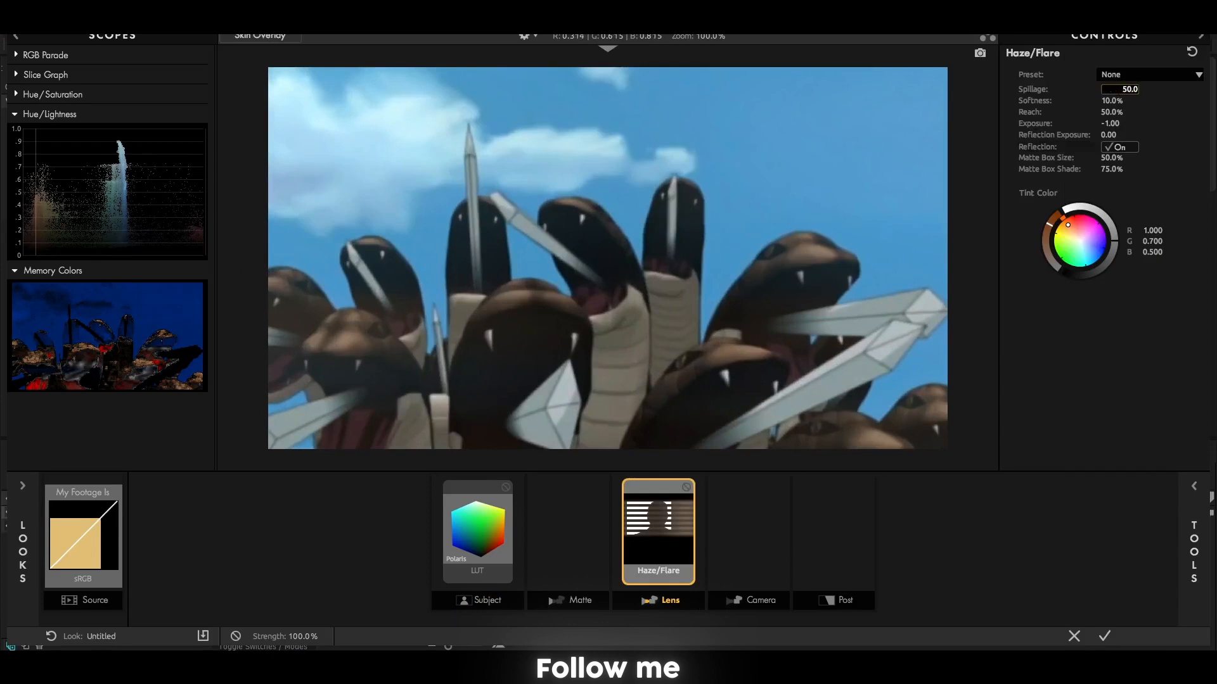
pyautogui.press('BackSpace')
pyautogui.press('BackSpace')
pyautogui.press('Return')
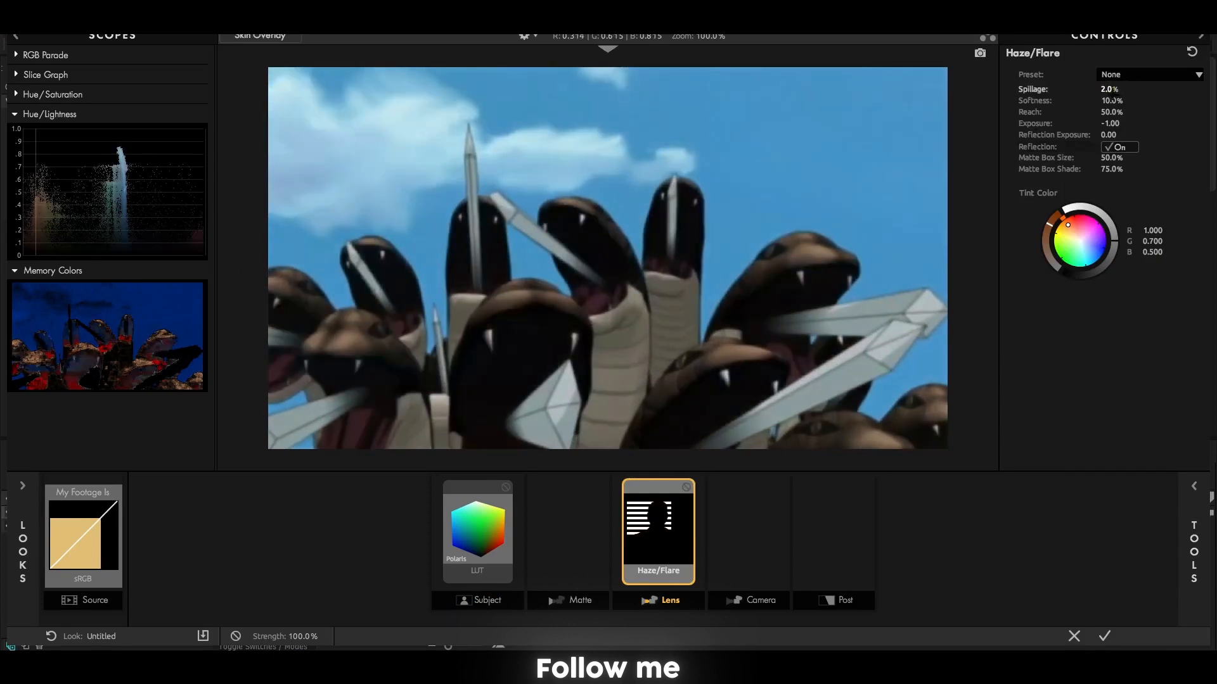
pyautogui.click(1115, 90)
pyautogui.press('BackSpace')
pyautogui.write('3')
pyautogui.press('Return')
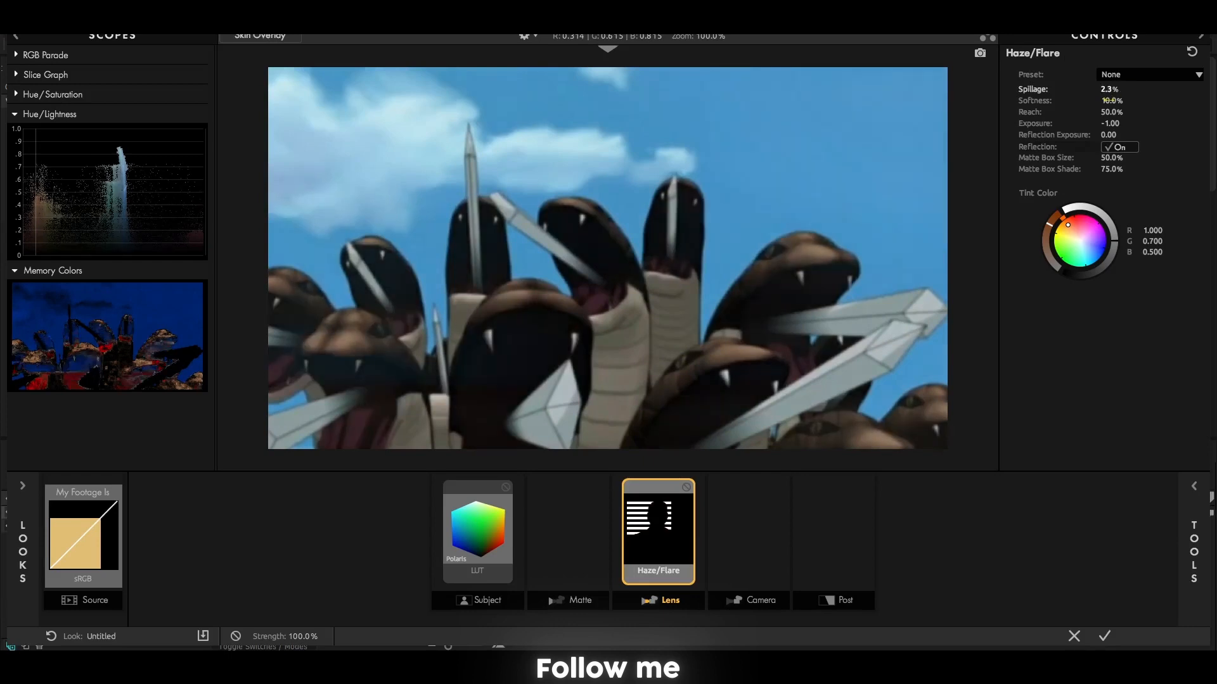
# Set the Haze/Flare Softness to 6.2% and Reach to 9.2%.
pyautogui.click(1109, 100)
pyautogui.write('6.2')
pyautogui.press('Return')
pyautogui.click(1107, 112)
pyautogui.write('9.2')
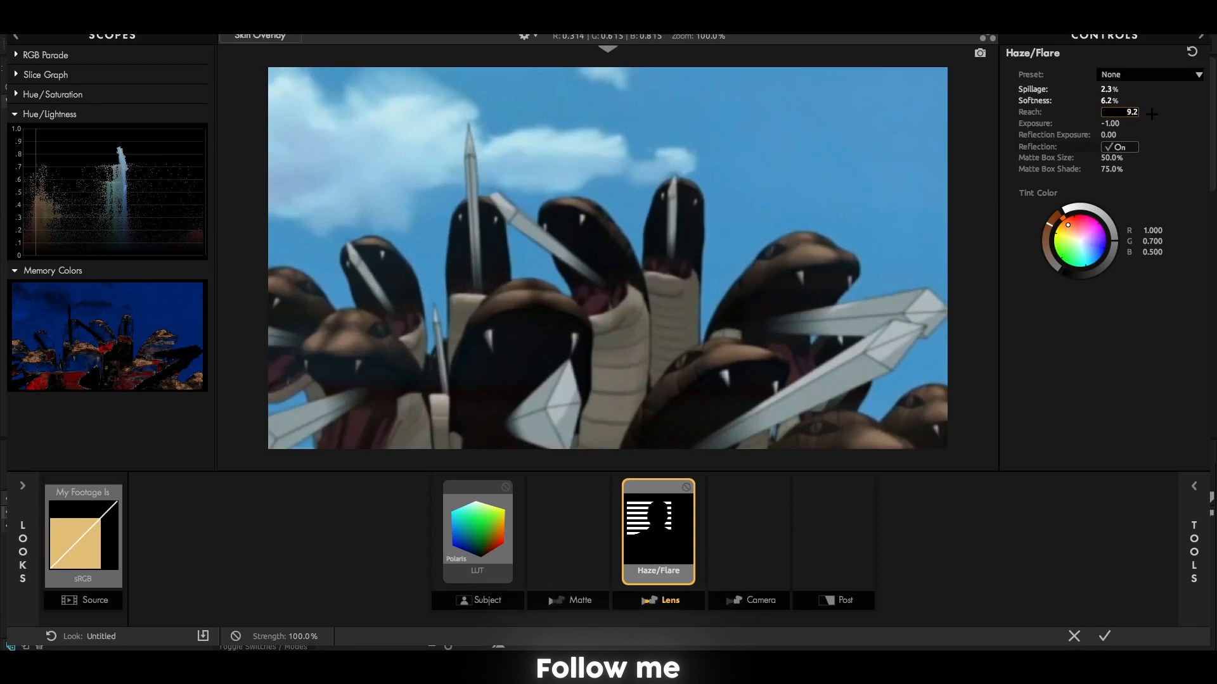
pyautogui.press('Return')
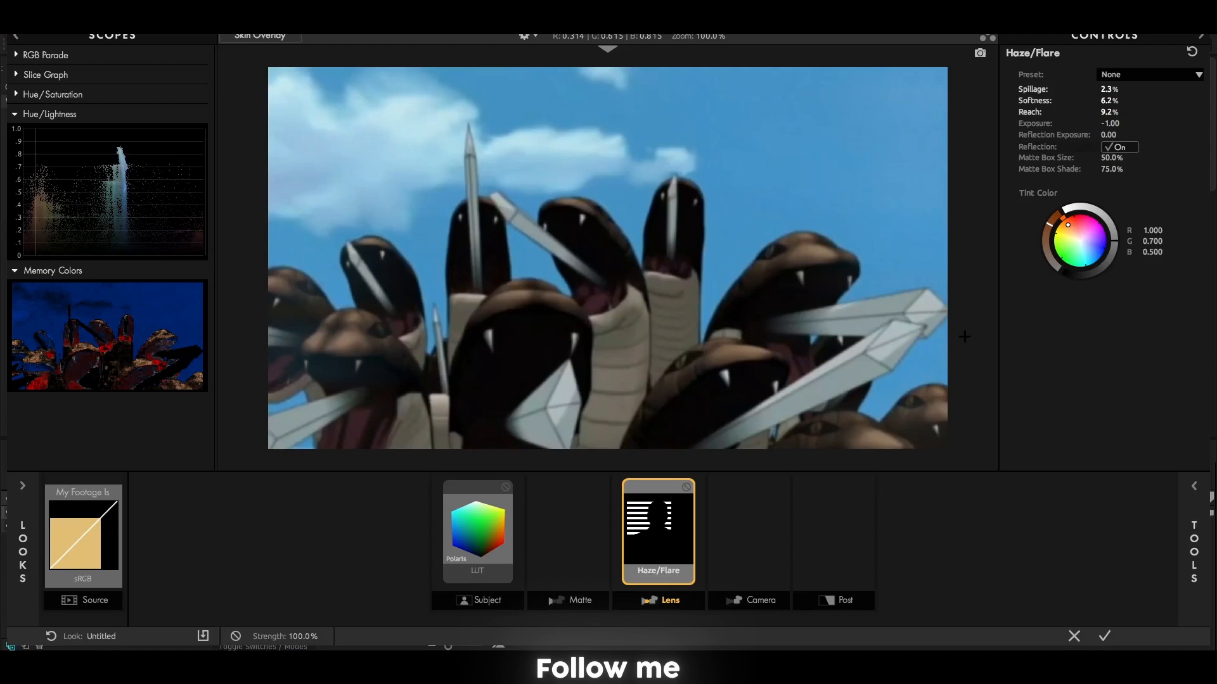
# Add a Pop tool to the Post stage and set its Pop value to 45%.
pyautogui.click(1073, 508)
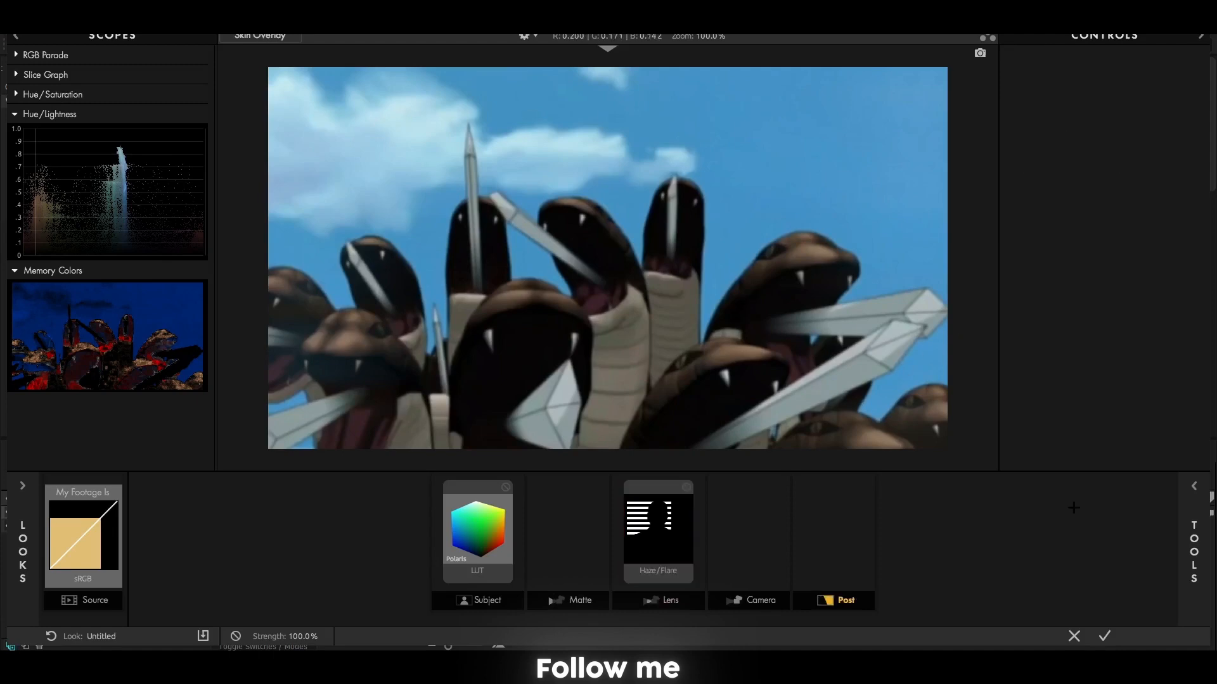
pyautogui.click(1191, 522)
pyautogui.click(865, 413)
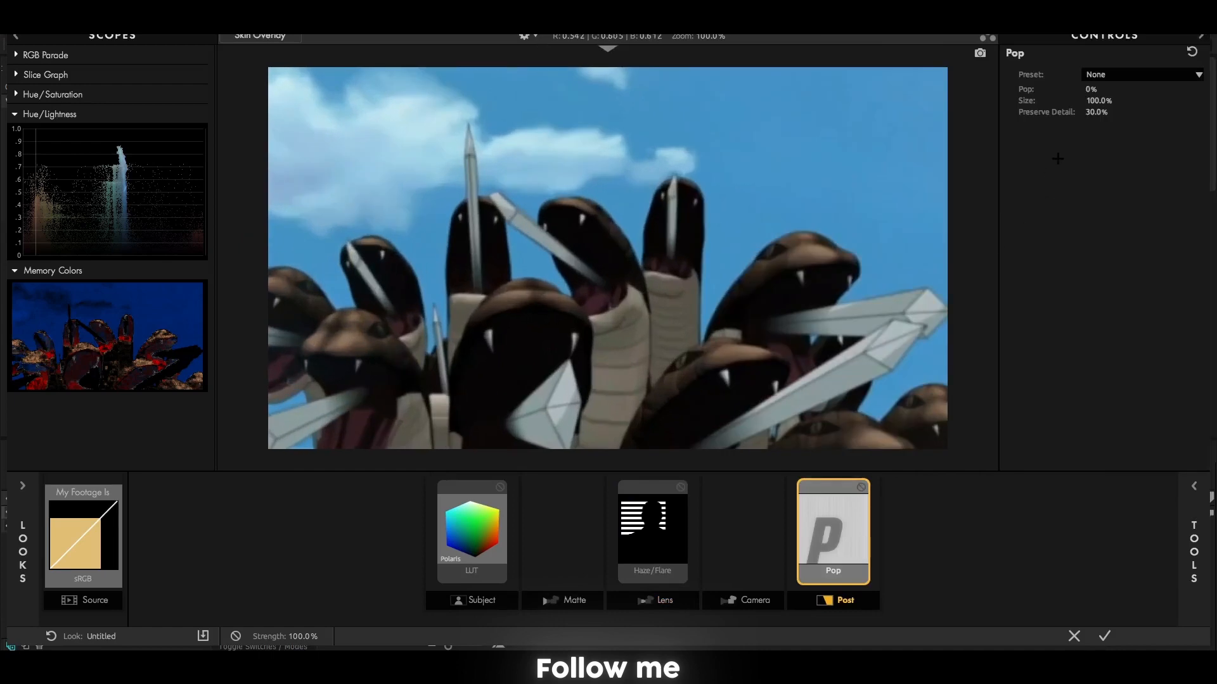
pyautogui.moveTo(1090, 89); pyautogui.dragTo(1154, 88)
pyautogui.click(1102, 89)
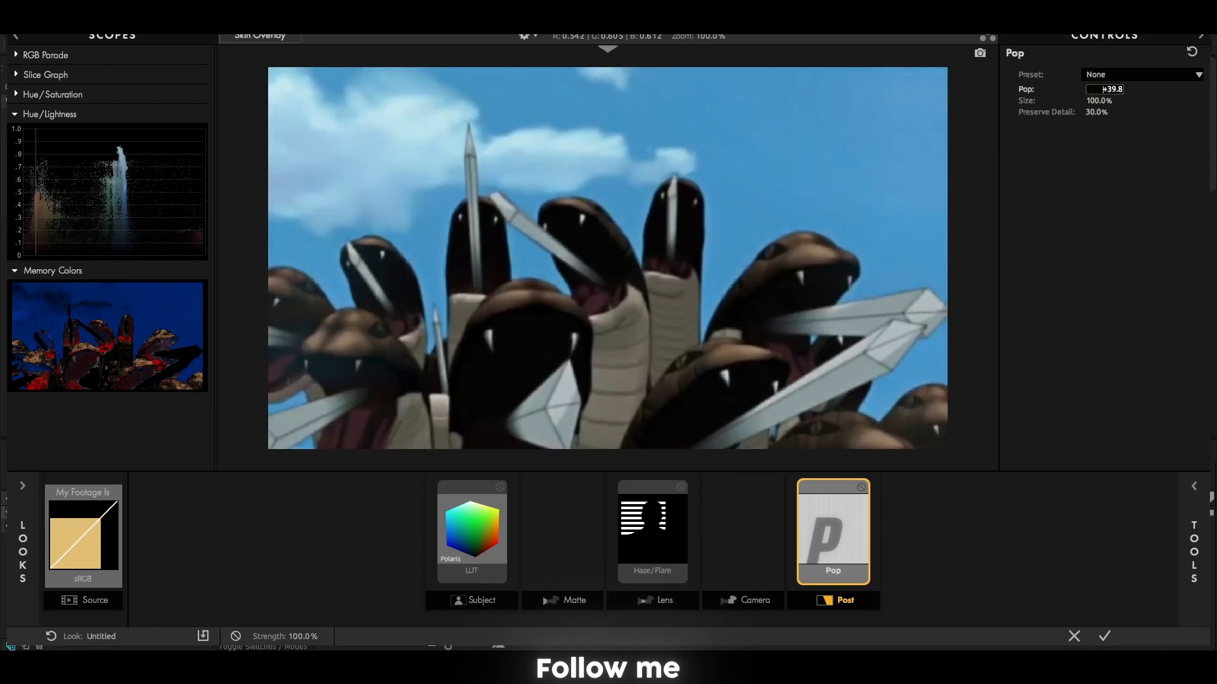
pyautogui.doubleClick(1103, 90)
pyautogui.write('54')
pyautogui.press('BackSpace')
pyautogui.press('BackSpace')
pyautogui.write('45')
pyautogui.press('Return')
# Add a Curves tool to the Post stage and set the RGB curve's contrast to 0.490.
pyautogui.click(1193, 518)
pyautogui.click(1165, 430)
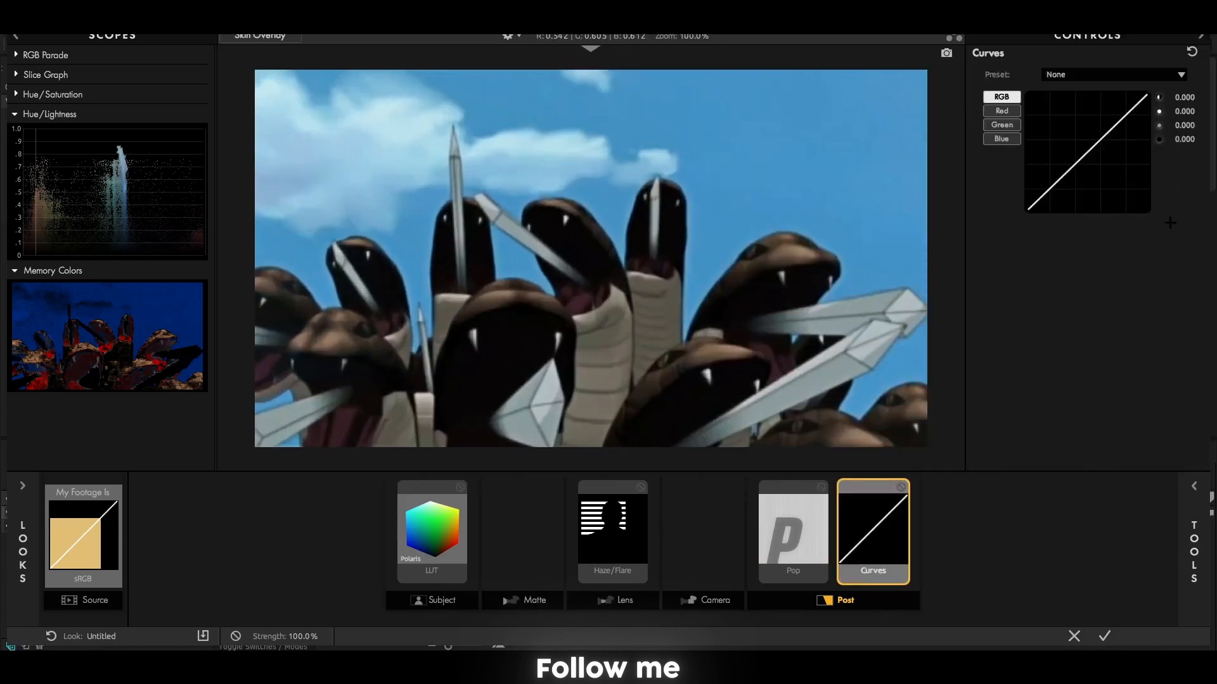
pyautogui.click(1184, 97)
pyautogui.press('BackSpace')
pyautogui.press('BackSpace')
pyautogui.press('BackSpace')
pyautogui.write('490')
pyautogui.press('Return')
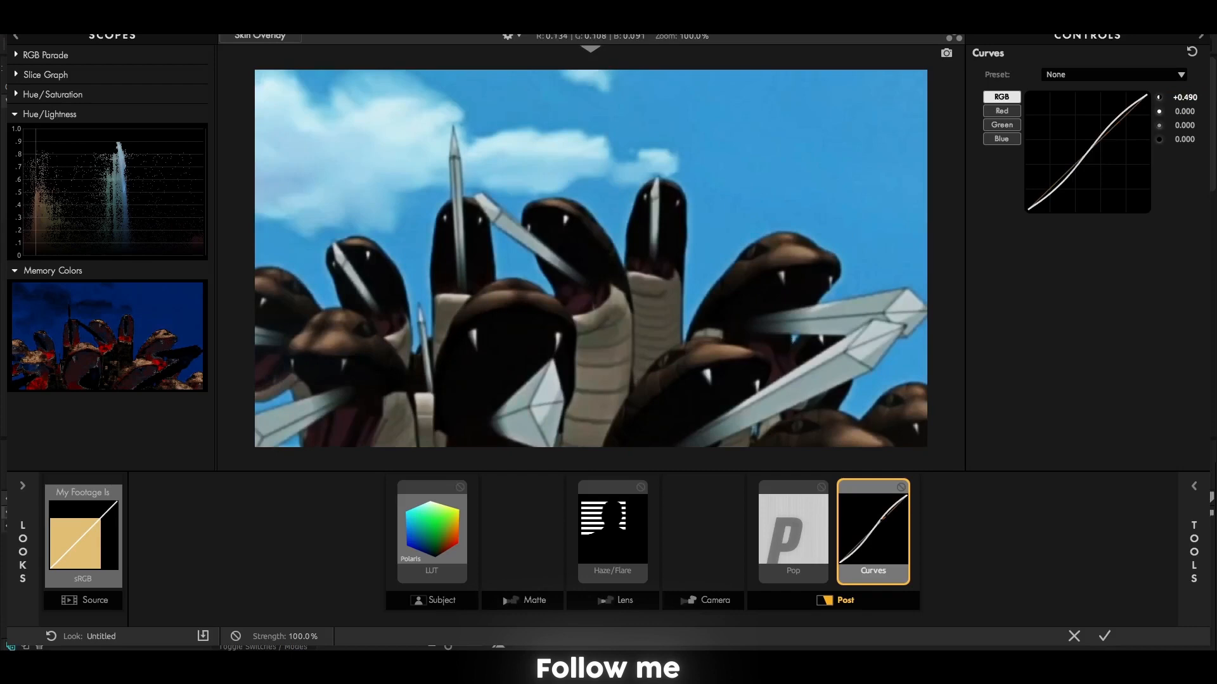
# Add a Mojo II tool to the Post stage and set its Mojo value to 4%.
pyautogui.click(1188, 534)
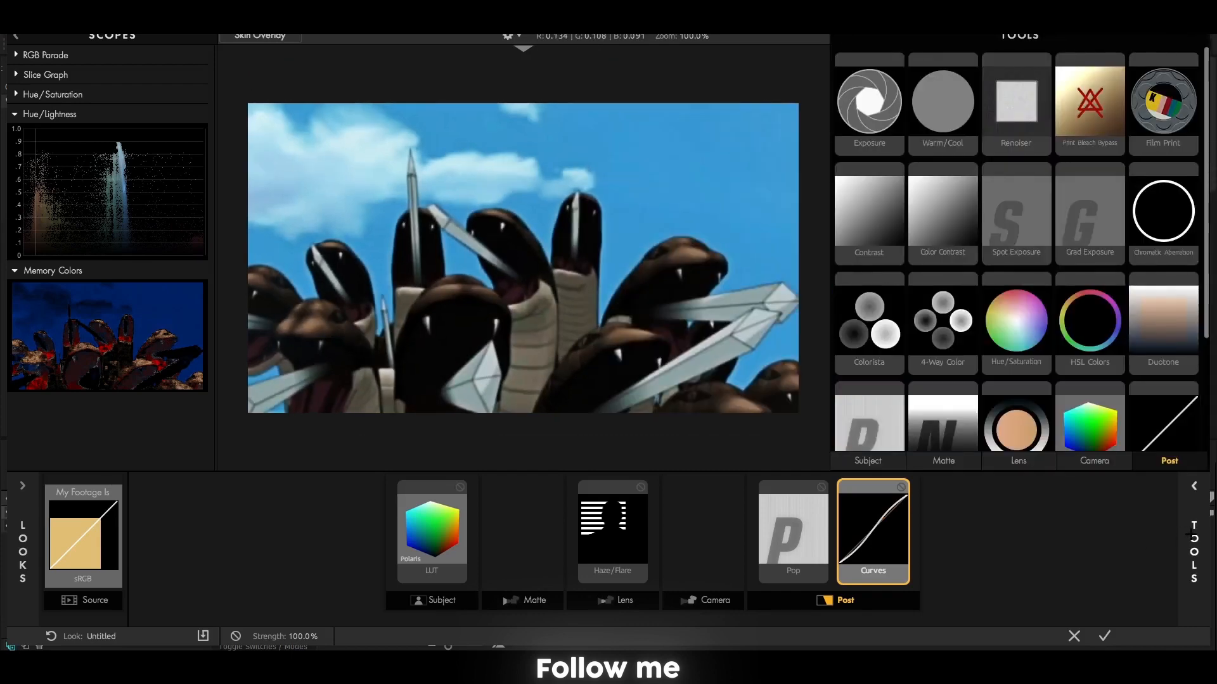
pyautogui.click(1021, 427)
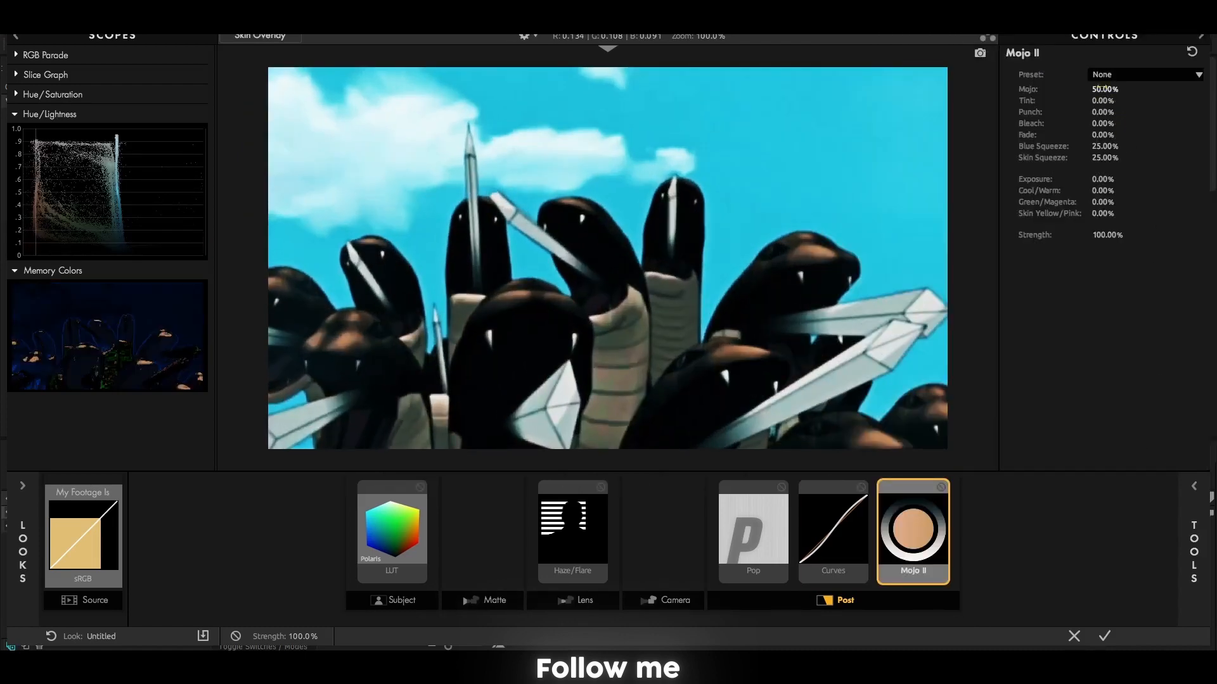
pyautogui.click(1098, 88)
pyautogui.press('BackSpace')
pyautogui.press('BackSpace')
pyautogui.press('Return')
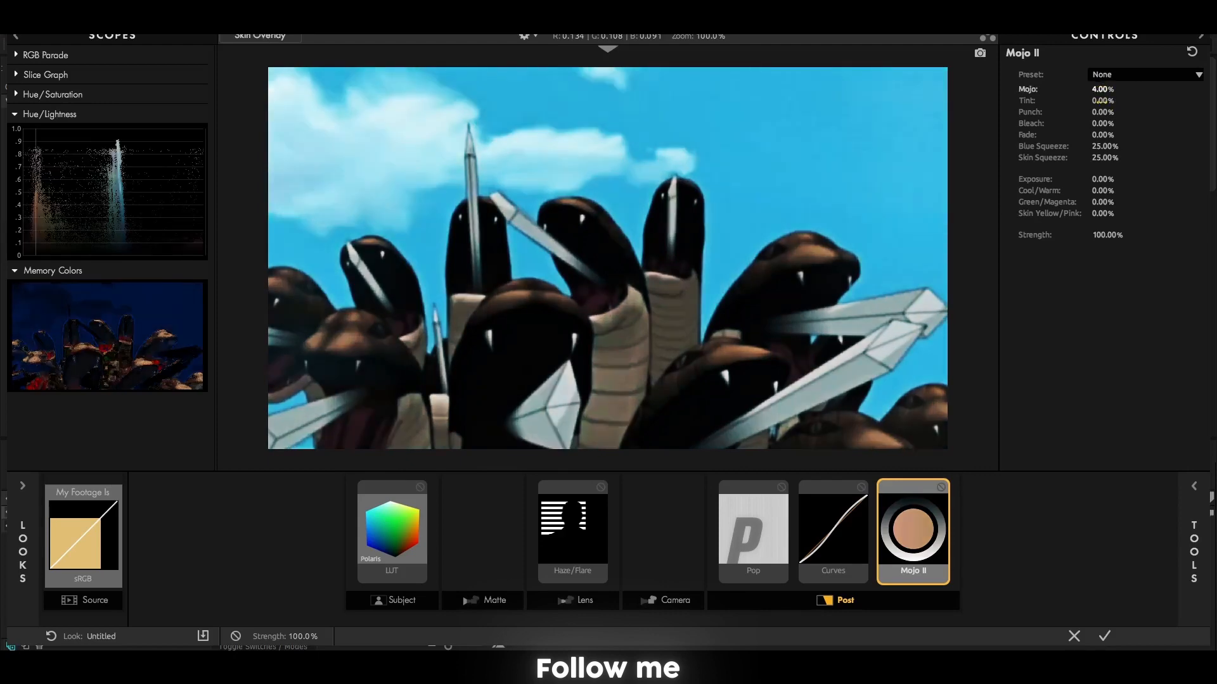
# Set the Mojo II Tint to -97.40% and Punch to -8.70%.
pyautogui.click(1101, 100)
pyautogui.moveTo(1104, 101); pyautogui.dragTo(1154, 108)
pyautogui.write('-97.40')
pyautogui.press('Return')
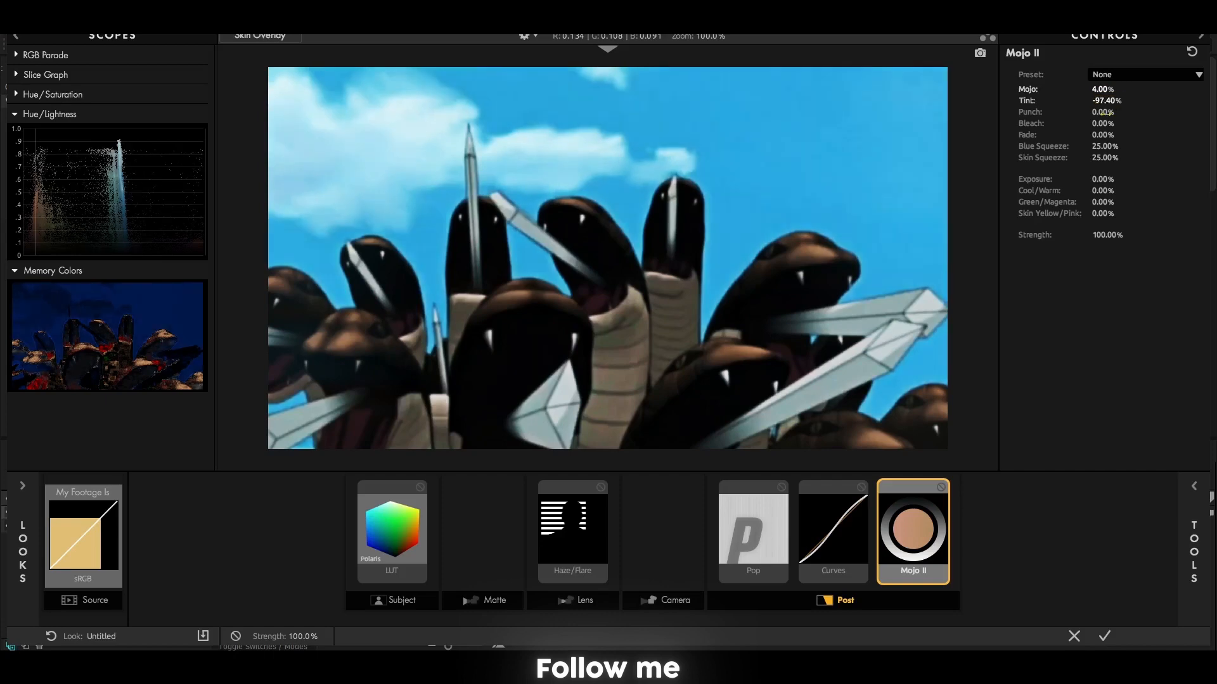
pyautogui.click(1105, 113)
pyautogui.write('-8.70')
pyautogui.press('Return')
# Set the Mojo II Bleach to 100.10% and Fade to 36.90%.
pyautogui.click(1102, 124)
pyautogui.write('100.')
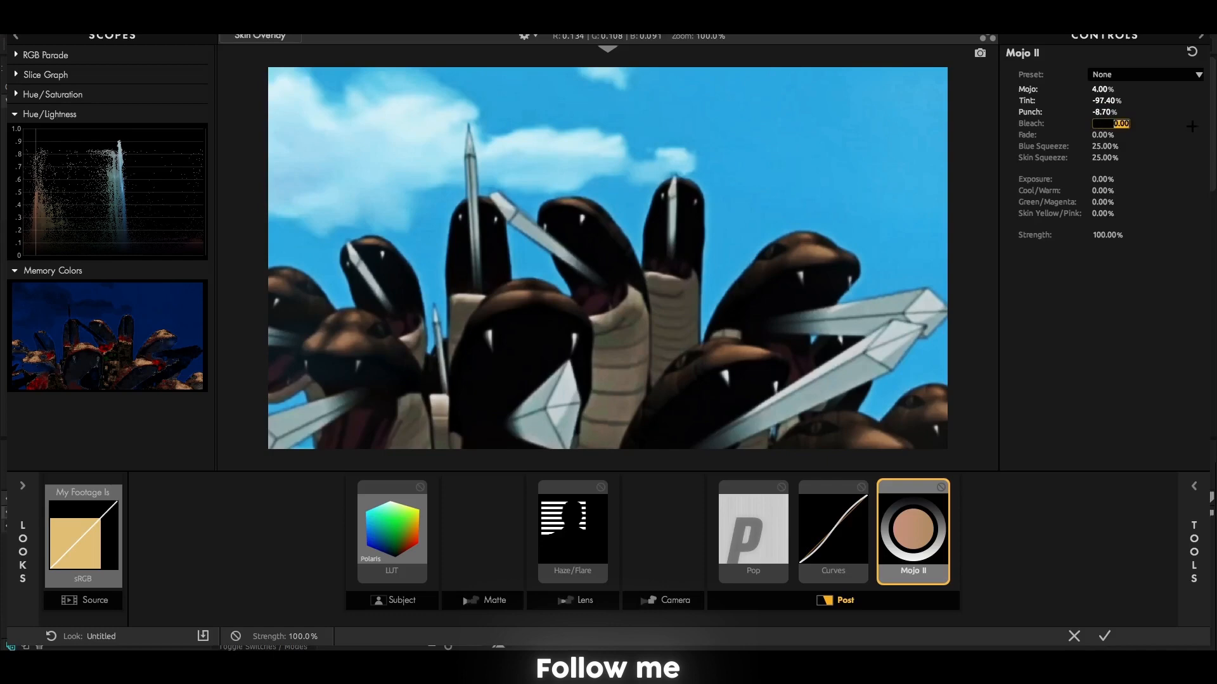
pyautogui.write('10')
pyautogui.press('Return')
pyautogui.click(1108, 135)
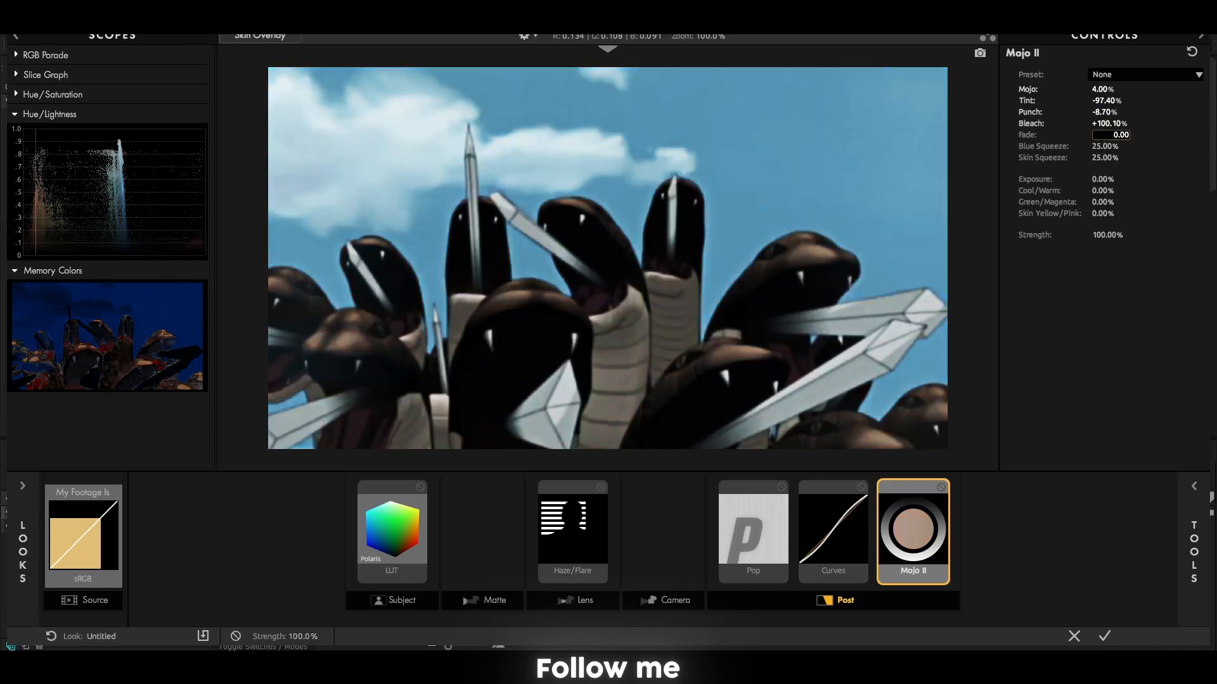
pyautogui.moveTo(1110, 135); pyautogui.dragTo(1151, 138)
pyautogui.write('36.90')
# Set the Mojo II Blue Squeeze and Skin Squeeze to 0% and Cool/Warm to -21.80%.
pyautogui.moveTo(1106, 147); pyautogui.dragTo(1078, 146)
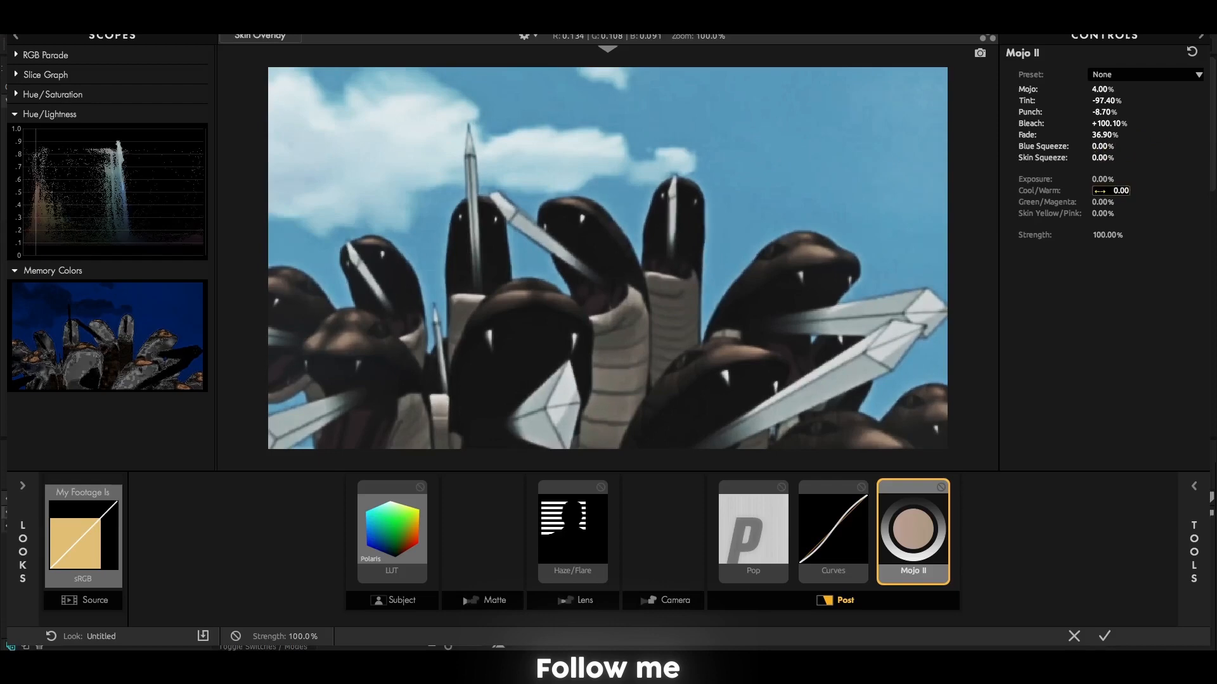
pyautogui.write('-21.80')
pyautogui.press('Return')
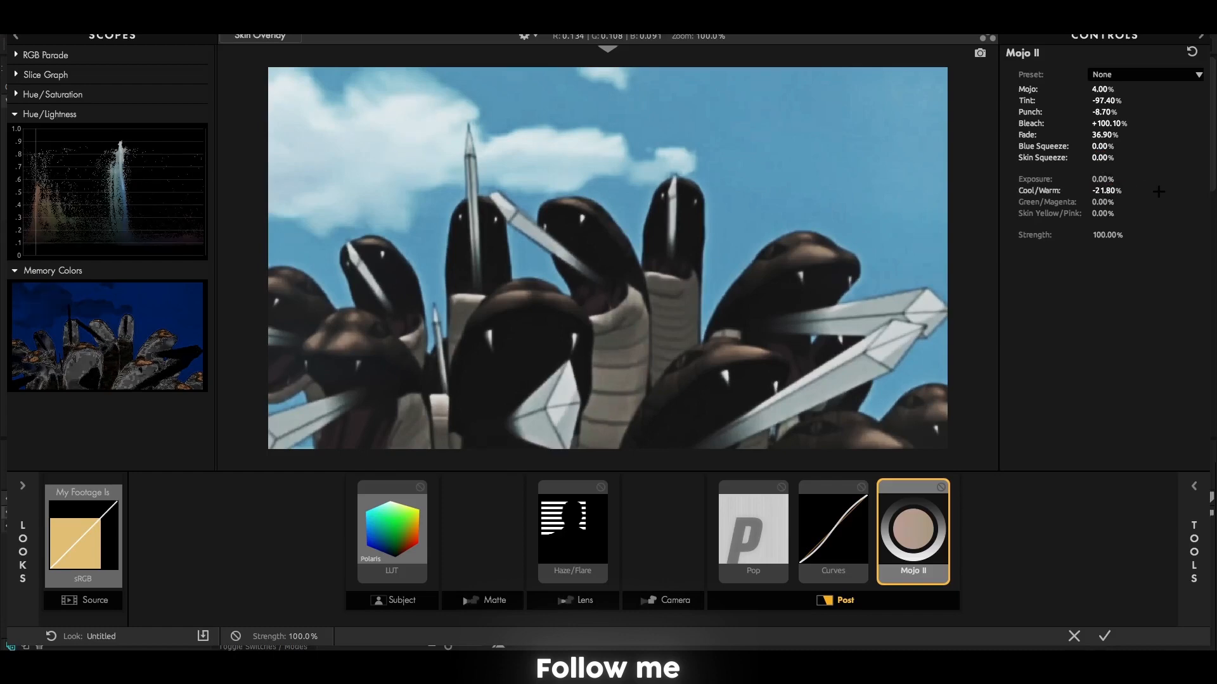
# Add an HSL Colors tool to the Post stage and set the red, orange, yellow and green saturation to 20%.
pyautogui.click(1196, 493)
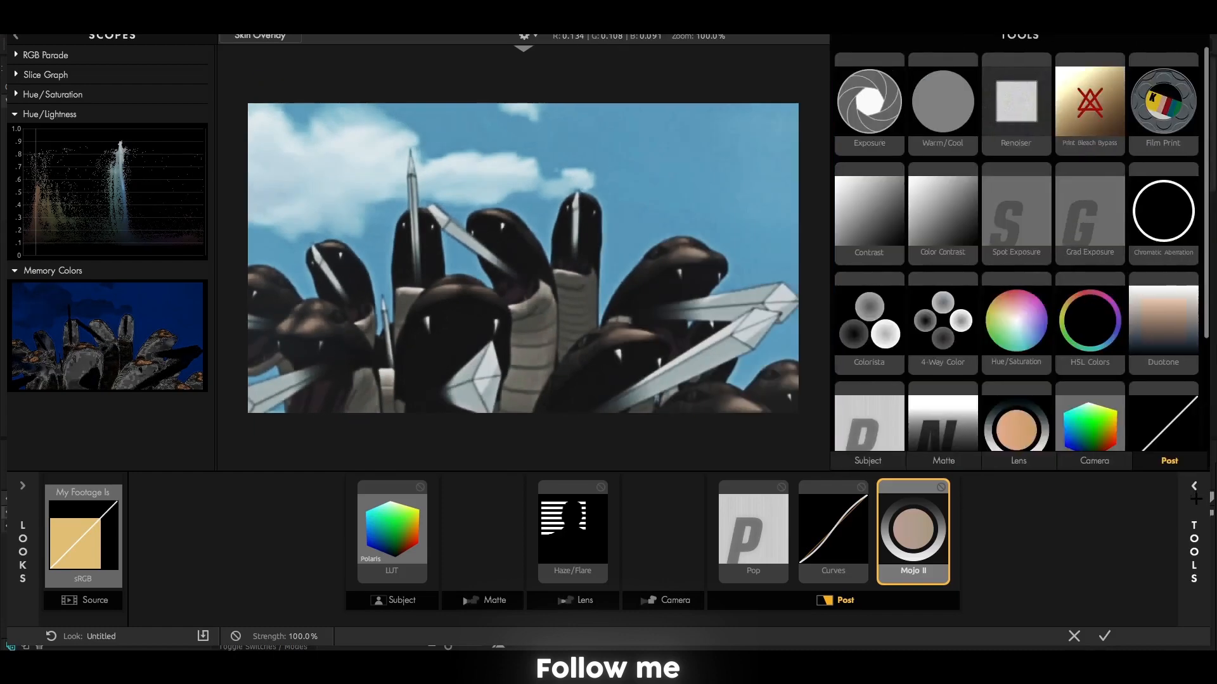
pyautogui.doubleClick(1089, 320)
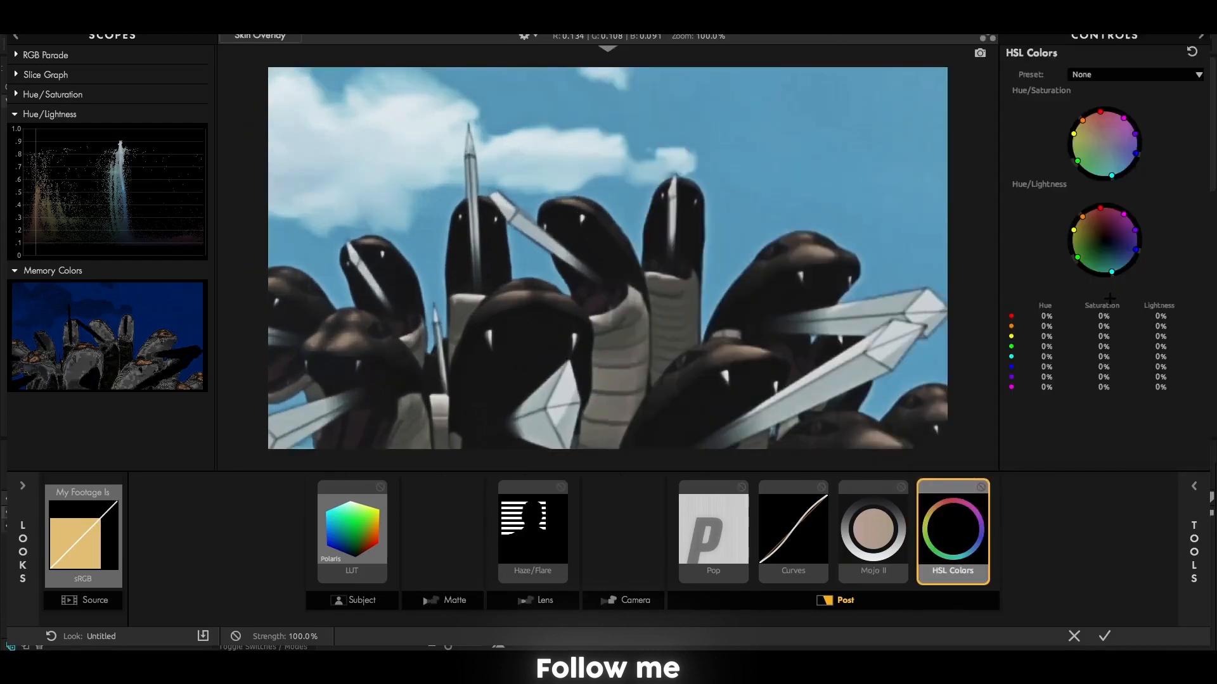
pyautogui.click(1104, 316)
pyautogui.write('20')
pyautogui.press('Tab')
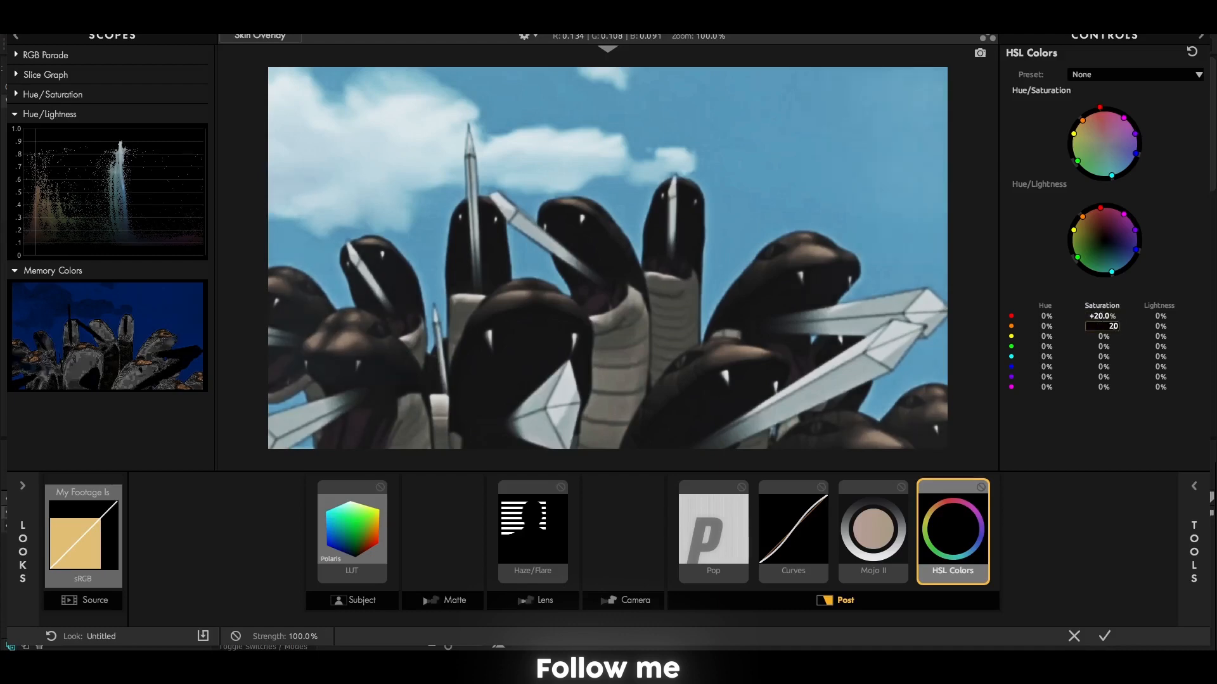
pyautogui.press('Tab')
pyautogui.write('20')
pyautogui.press('Tab')
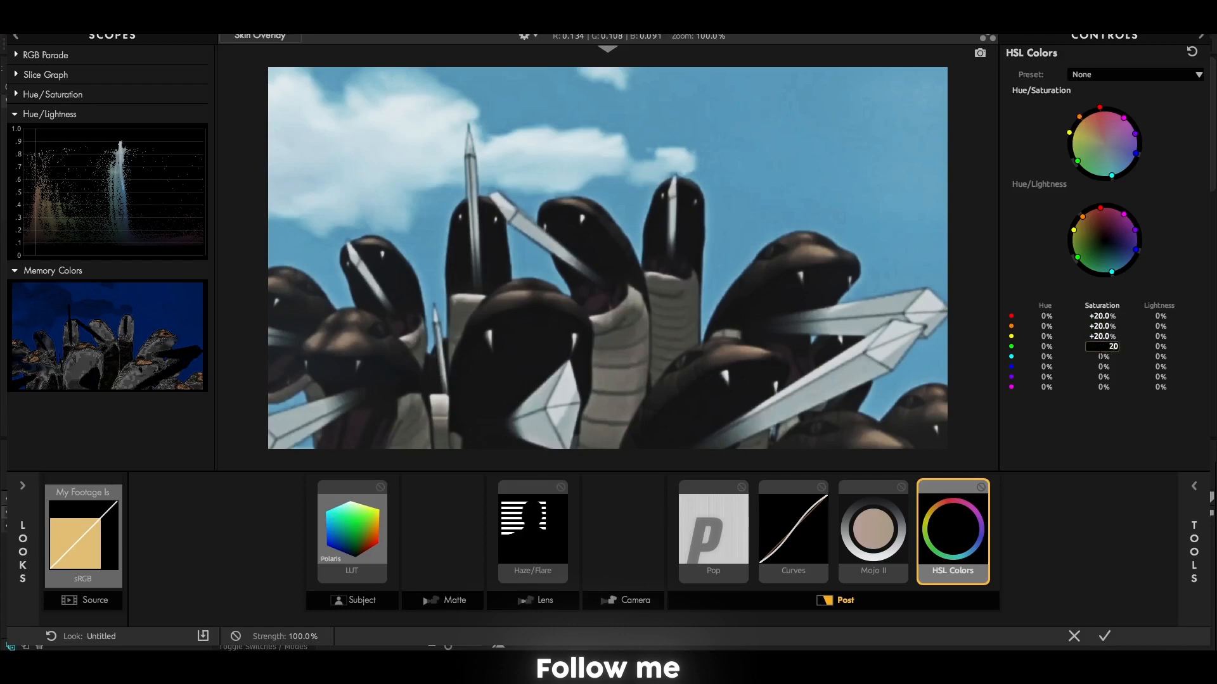
pyautogui.press('Tab')
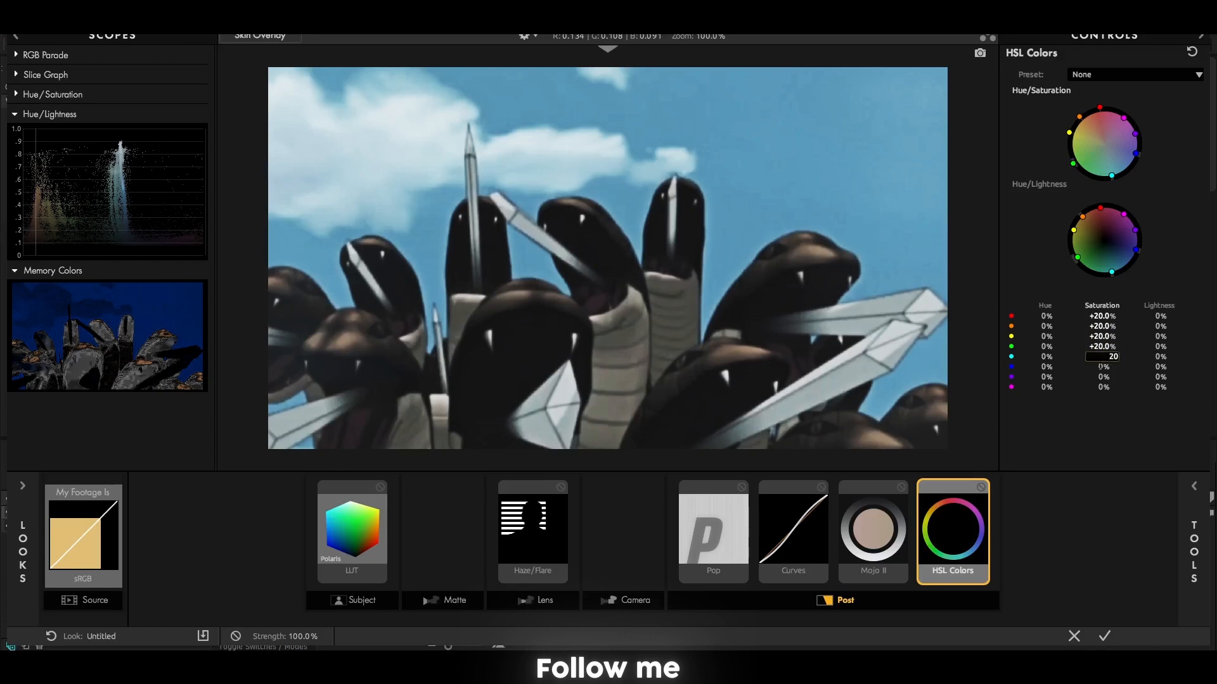
# Set the HSL Colors saturation of cyan, blue, purple and magenta to 20%.
pyautogui.write('20')
pyautogui.press('Tab')
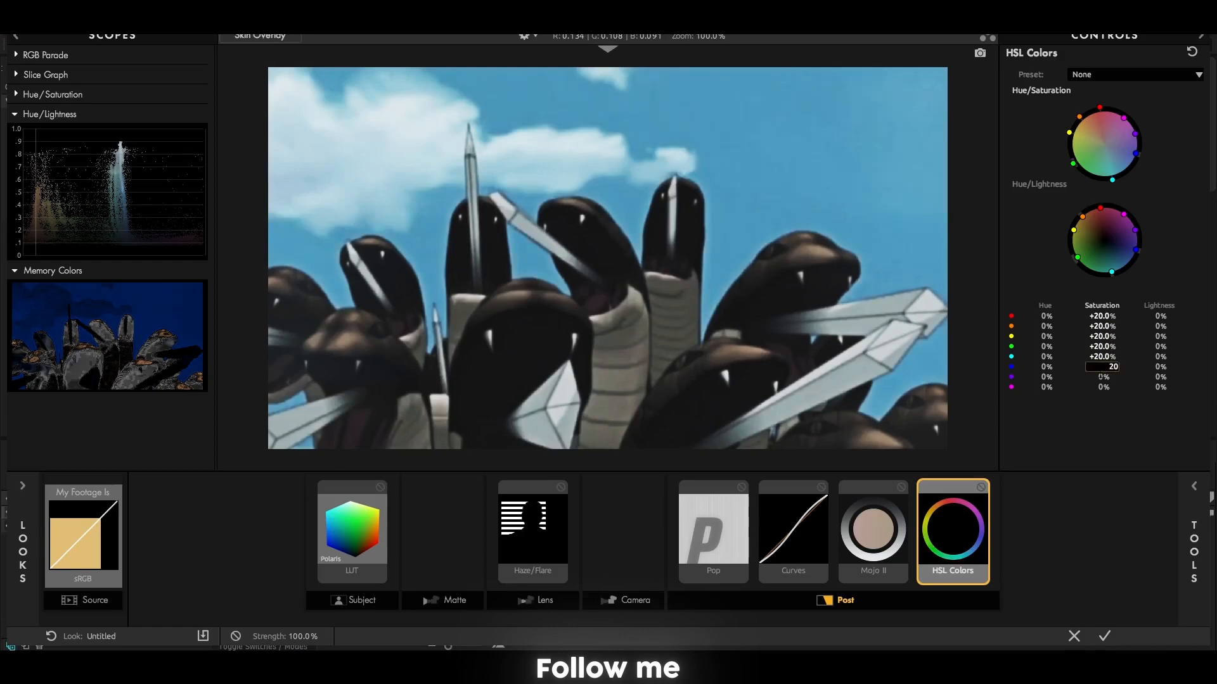
pyautogui.write('20')
pyautogui.press('Tab')
pyautogui.press('Tab')
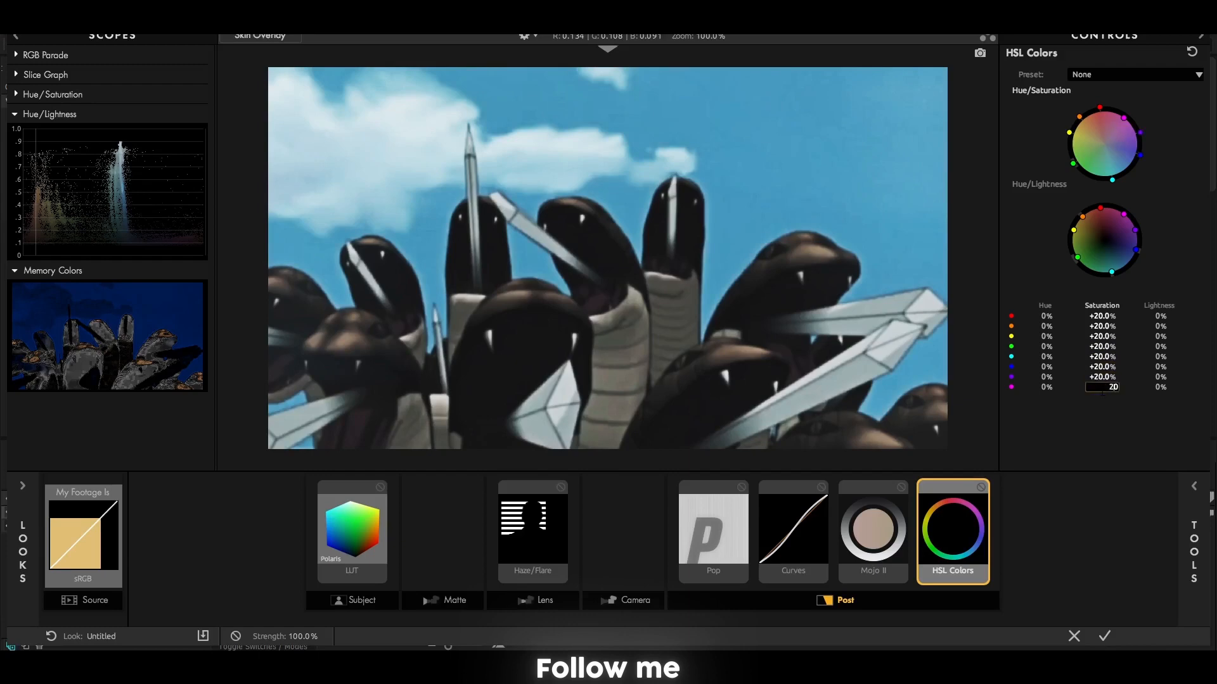
pyautogui.press('Return')
# Apply the finished look to the adjustment layer and preview the composition at frame 7.
pyautogui.click(1104, 636)
pyautogui.click(634, 484)
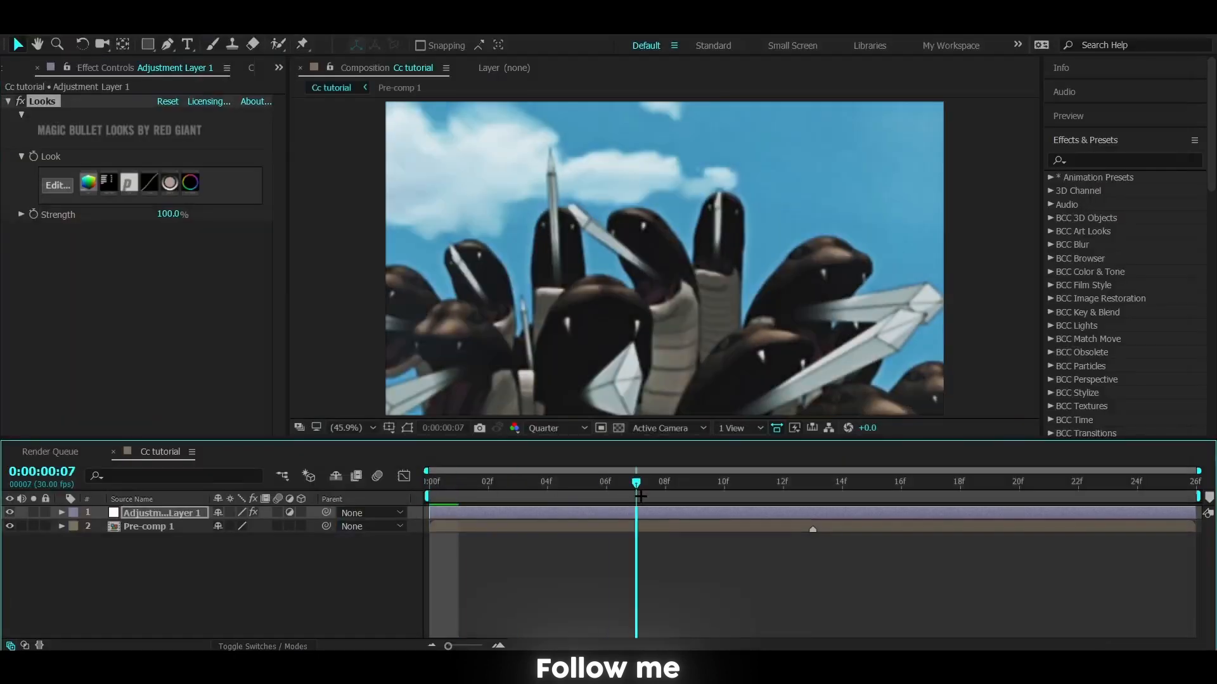
# Return to frame 0 and add the S_Flicker effect to the adjustment layer.
pyautogui.moveTo(632, 488); pyautogui.dragTo(443, 505)
pyautogui.click(449, 511)
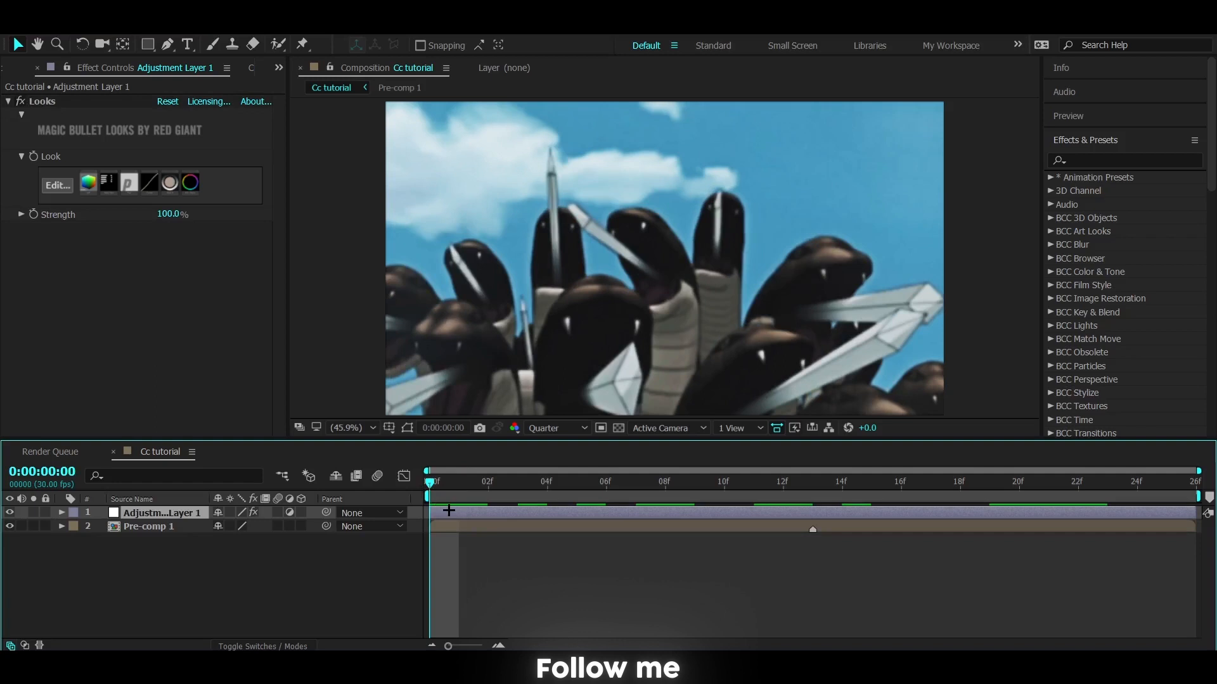
pyautogui.hotkey('ctrl', 'space')
pyautogui.write('s_f')
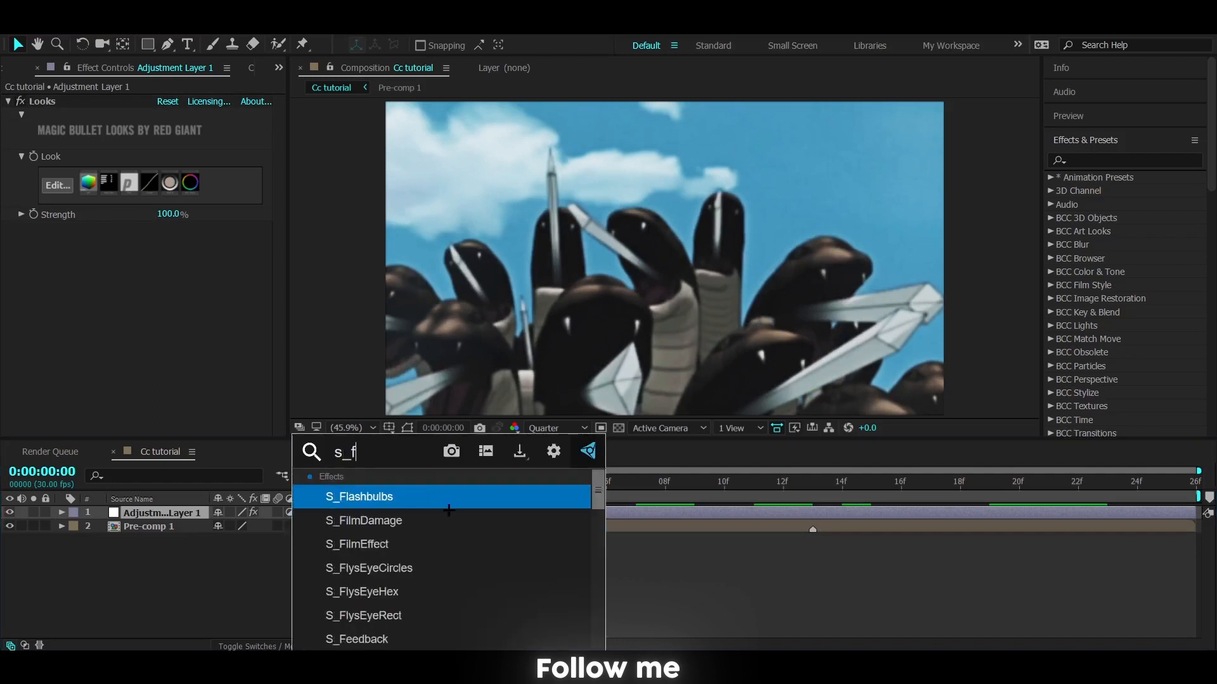
pyautogui.write('li')
pyautogui.click(435, 500)
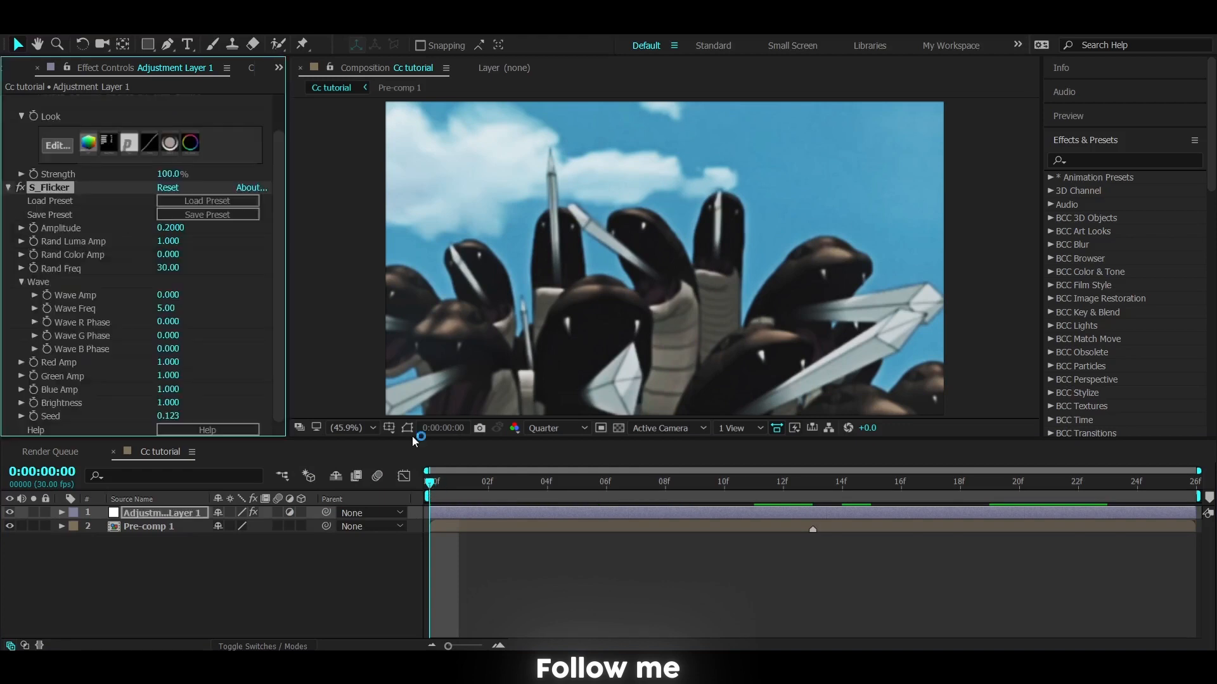
# Set the S_Flicker Amplitude to 0.3.
pyautogui.click(177, 228)
pyautogui.write('0')
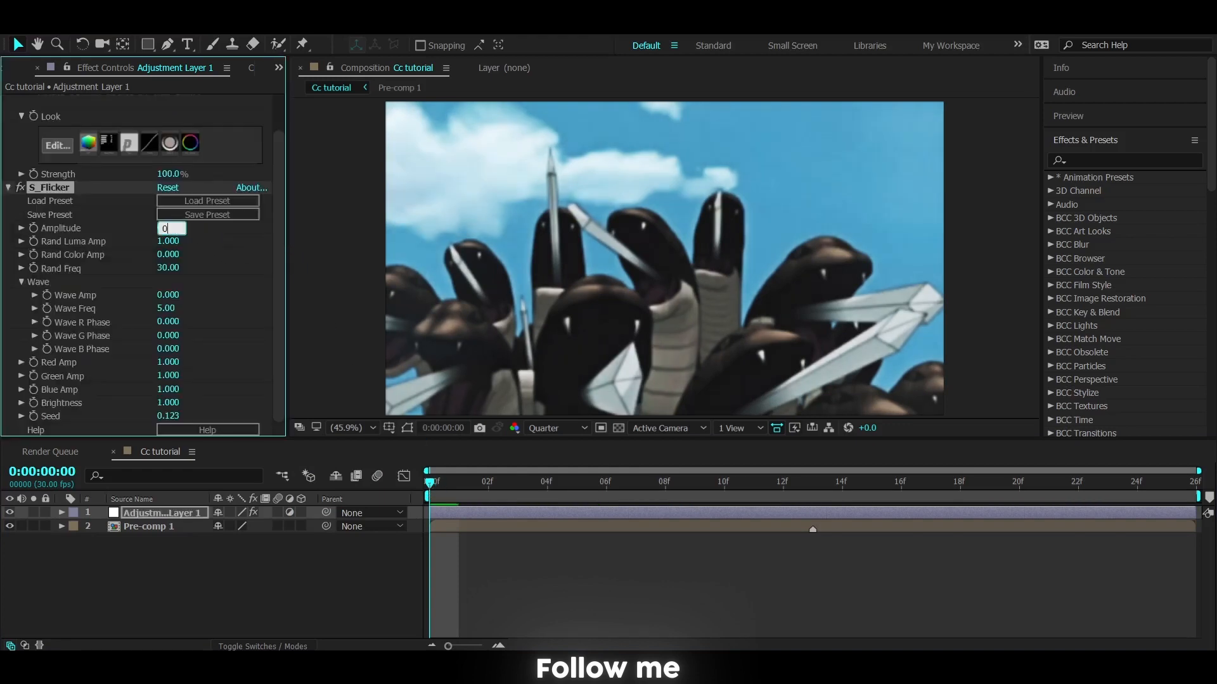
pyautogui.write('.3')
pyautogui.press('Return')
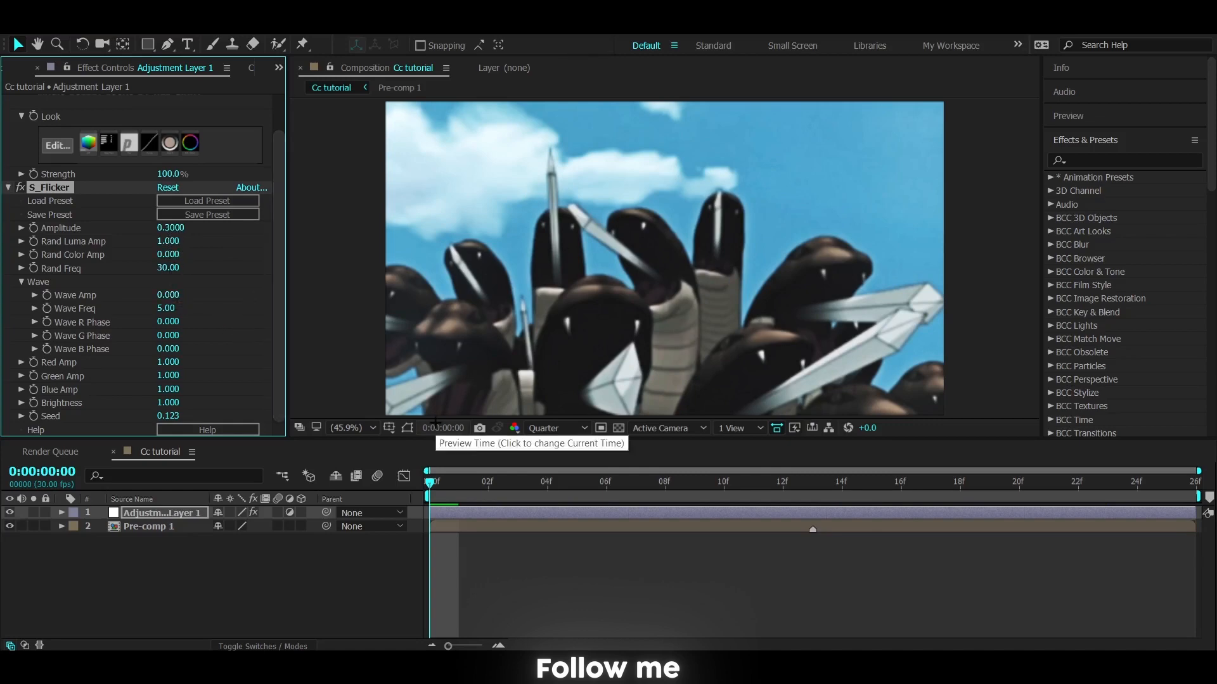
# Add a Sharpen effect to the adjustment layer with a Sharpen Amount of 40.
pyautogui.hotkey('ctrl', 'space')
pyautogui.write('shar')
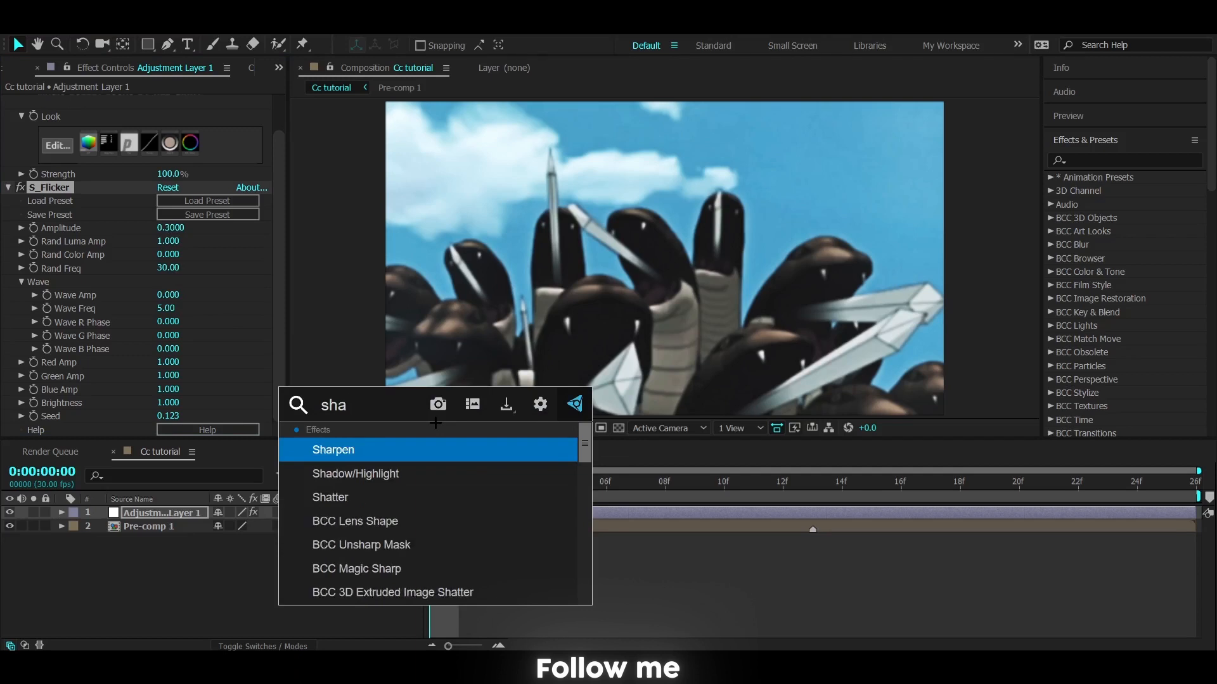
pyautogui.click(447, 450)
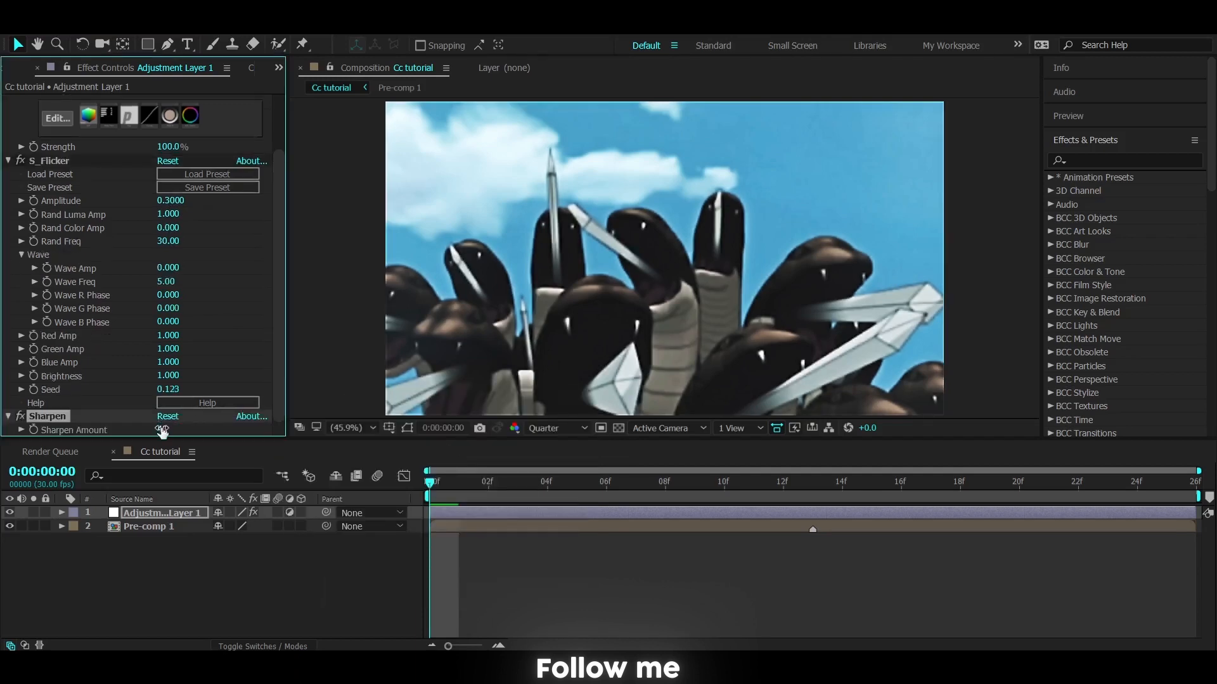
# Add an Unsharp Mask effect with Amount 25 and Radius 50 to the adjustment layer and preview the composition.
pyautogui.hotkey('ctrl', 'space')
pyautogui.write('uns')
pyautogui.press('Return')
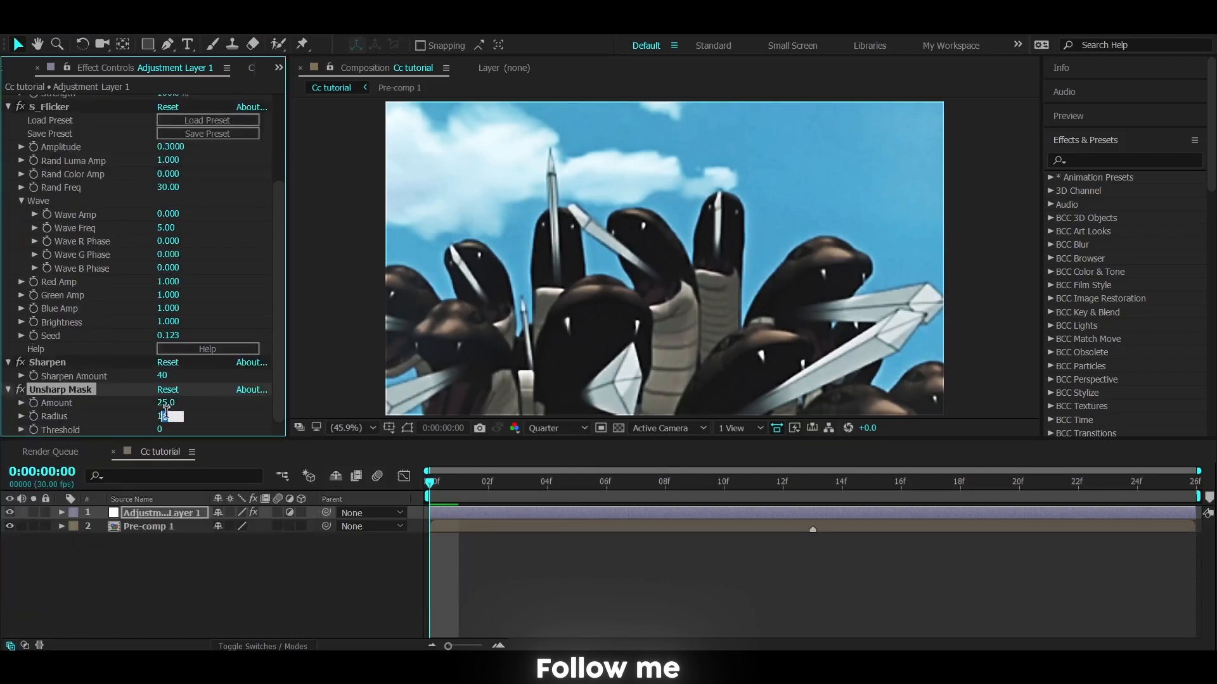
pyautogui.press('Return')
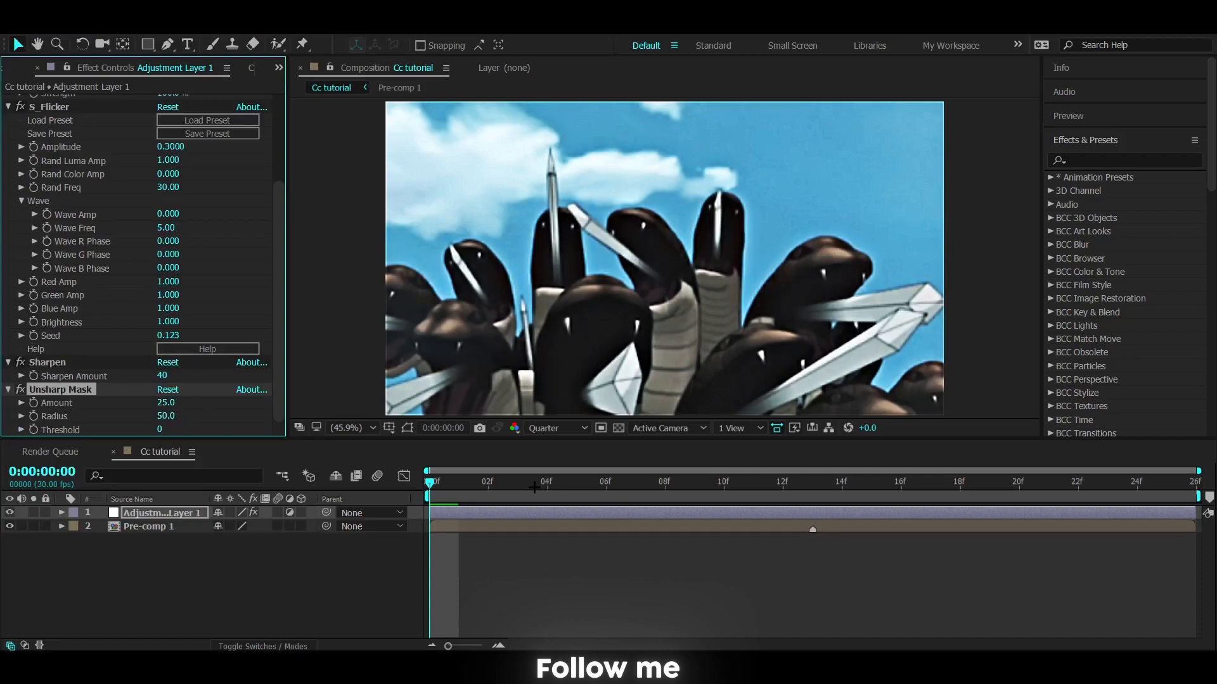
pyautogui.press('space')
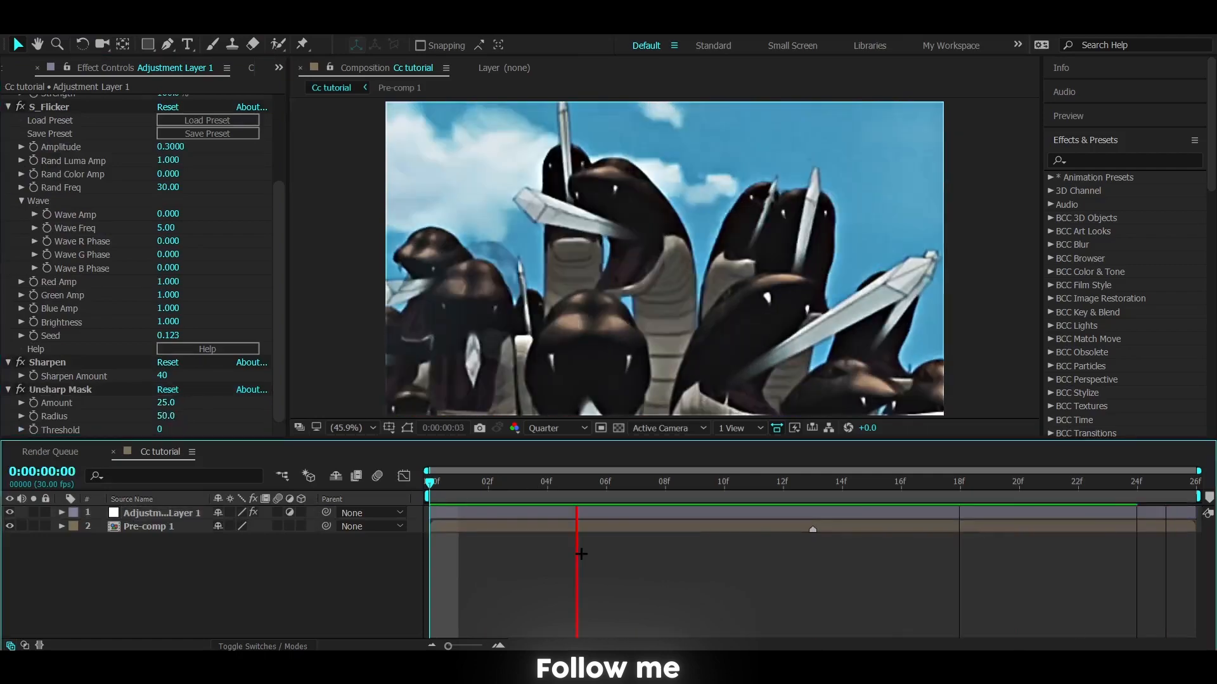
pyautogui.press('space')
# Scale the Pre-comp 1 layer to 101% and collapse its Scale property.
pyautogui.click(584, 531)
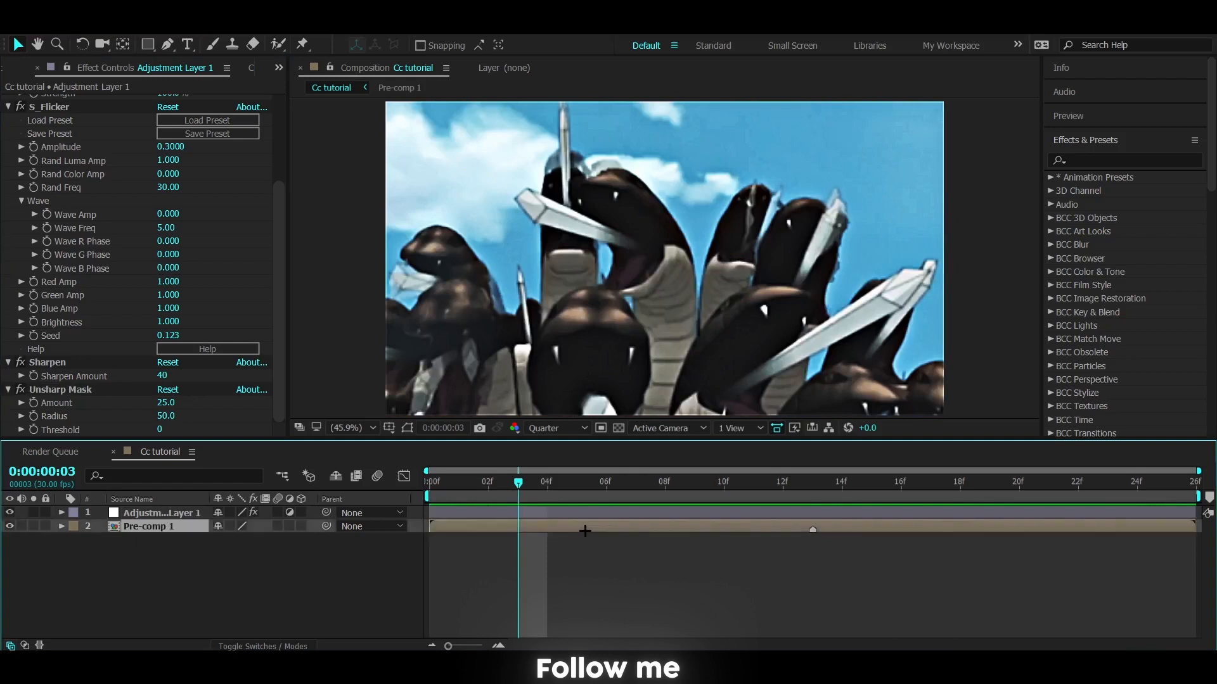
pyautogui.press('s')
pyautogui.click(277, 539)
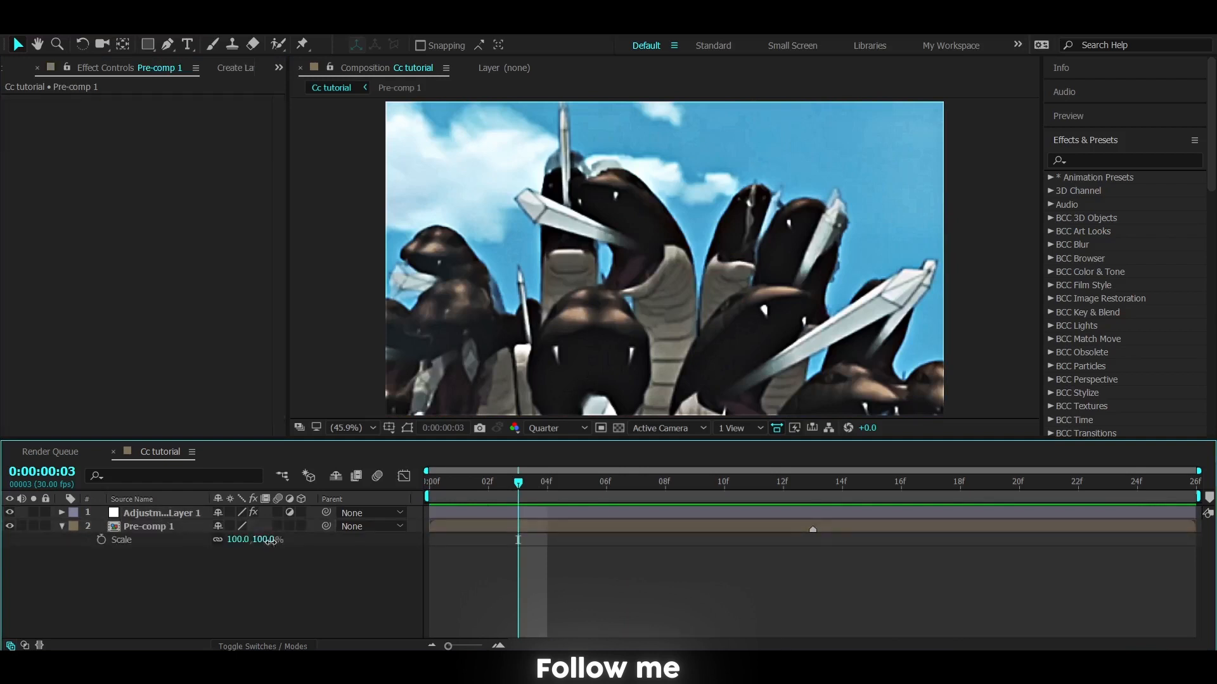
pyautogui.press('Return')
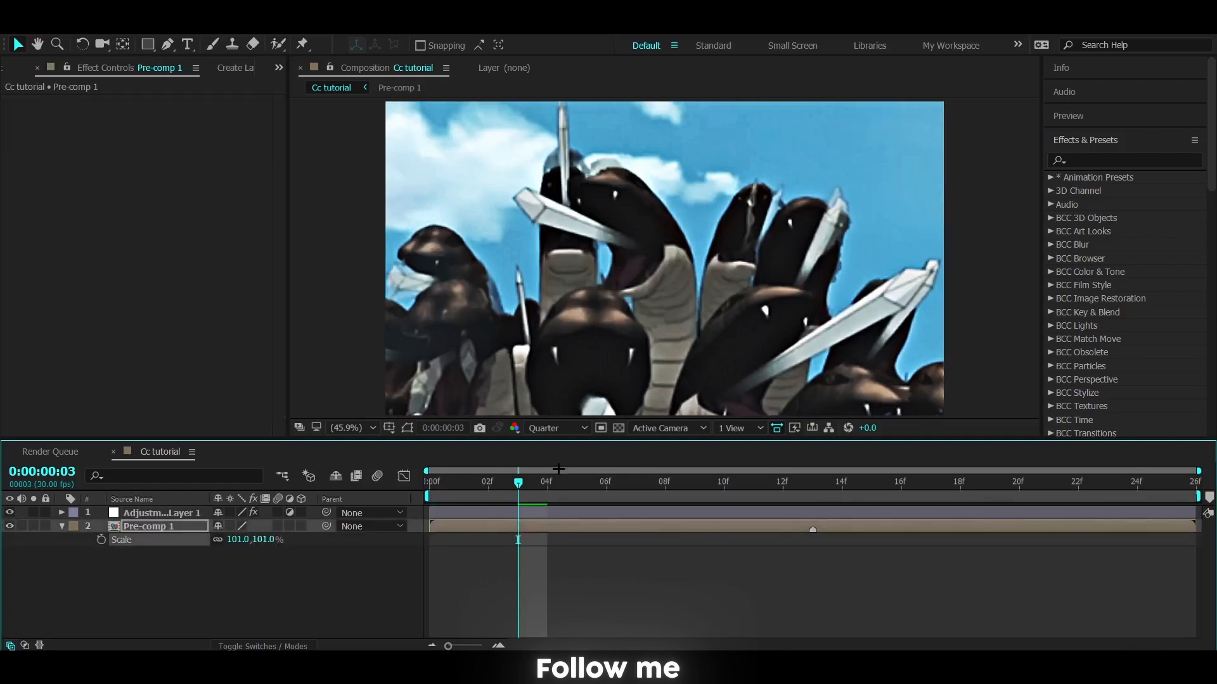
pyautogui.press('s')
pyautogui.click(630, 584)
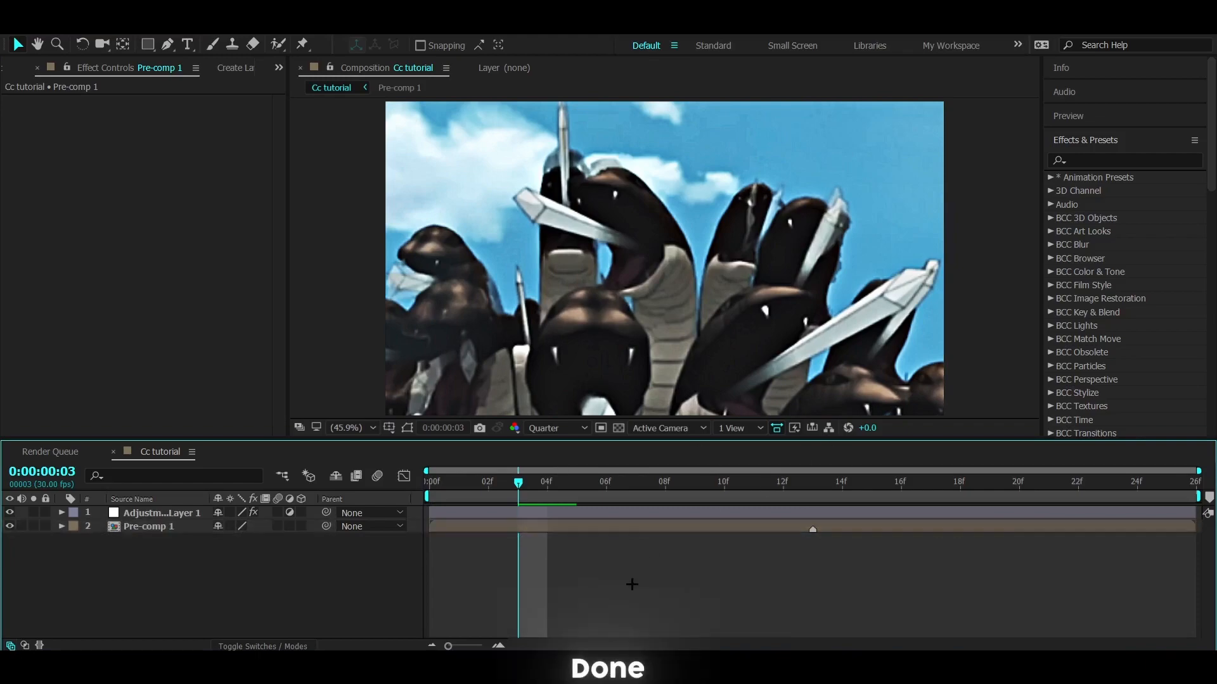
# Preview the composition, park the playhead at frame 6 and switch the viewer resolution to Full.
pyautogui.press('space')
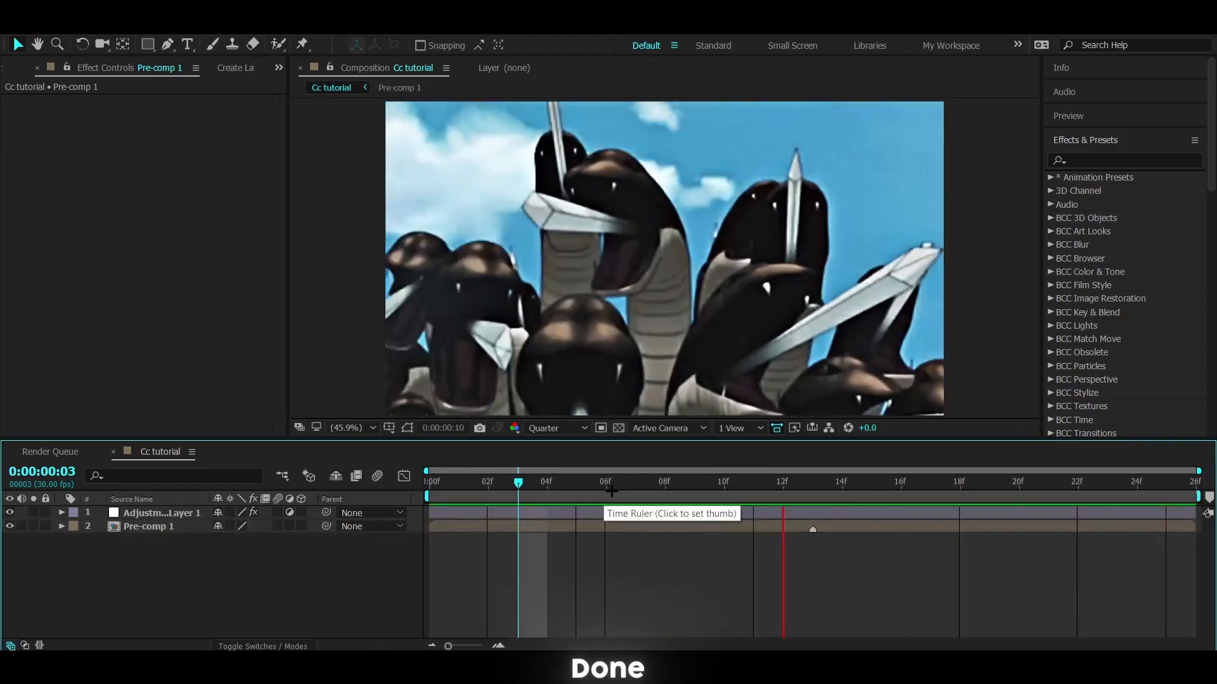
pyautogui.click(608, 491)
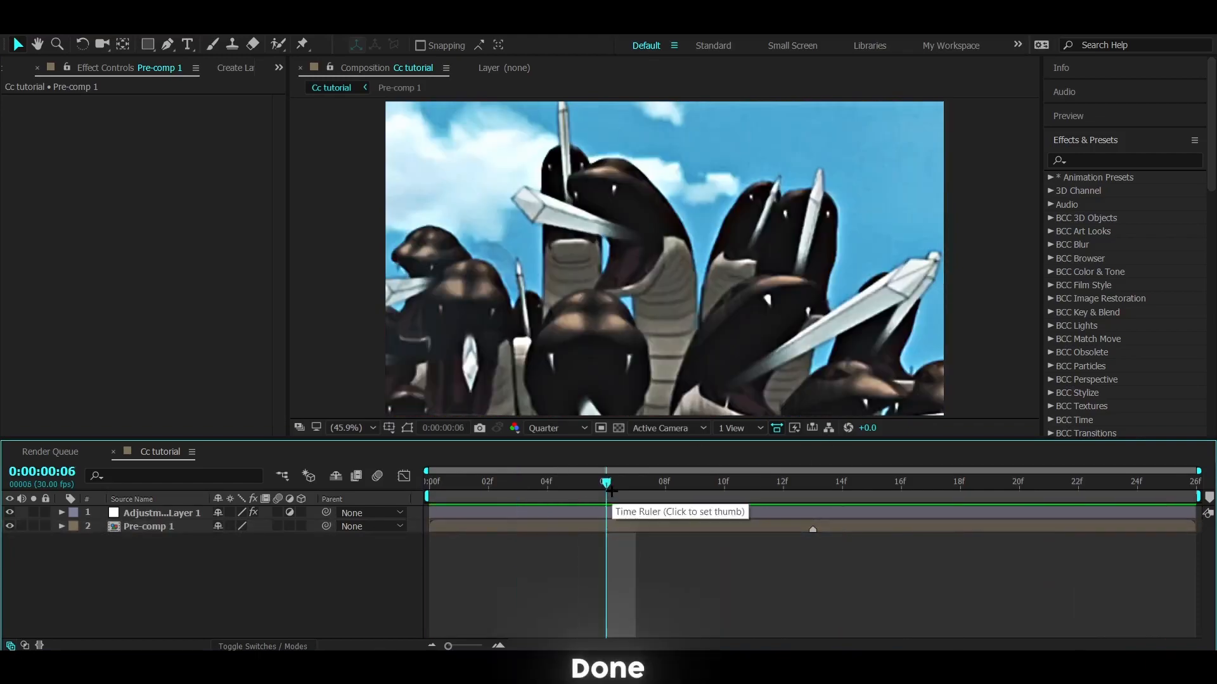
pyautogui.click(557, 428)
pyautogui.click(569, 466)
pyautogui.click(654, 562)
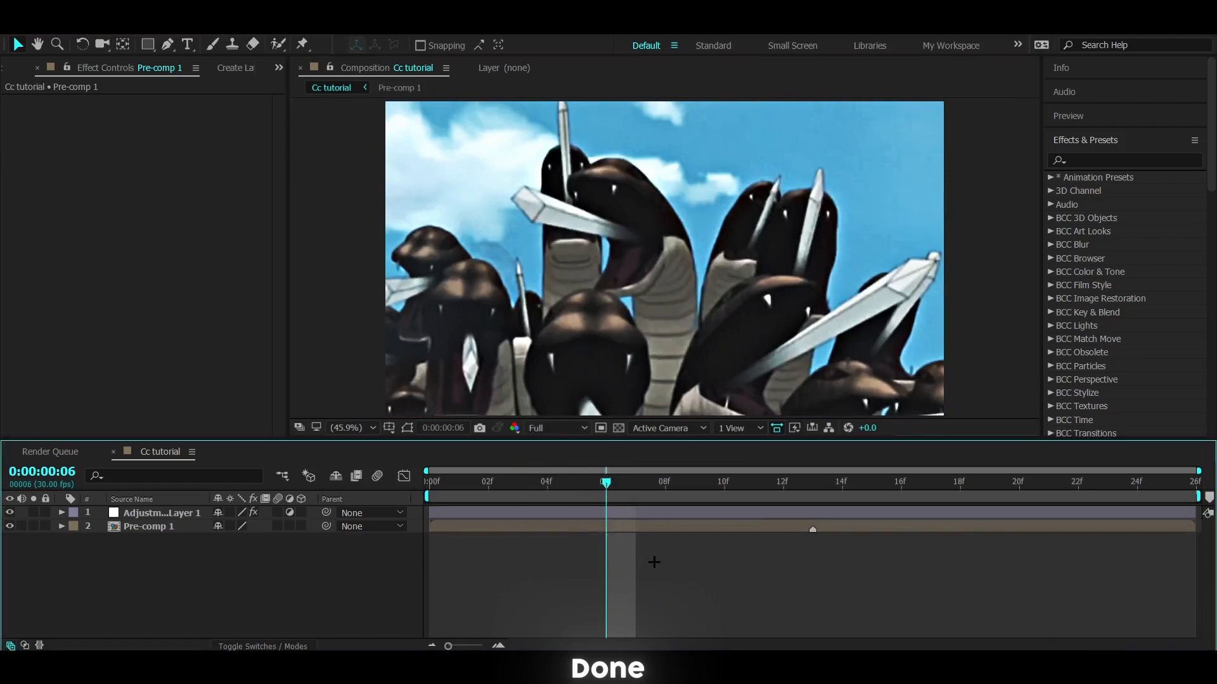
# Play back the graded composition at full resolution, stop at frame 21 and select the adjustment layer.
pyautogui.press('space')
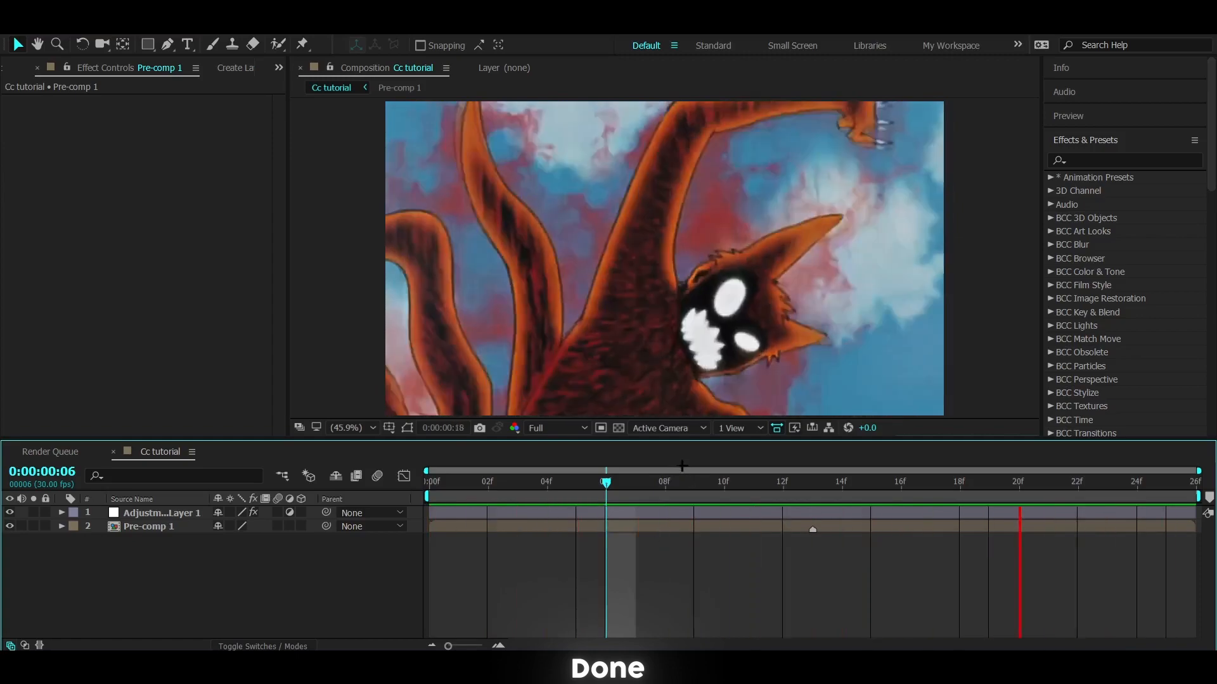
pyautogui.press('space')
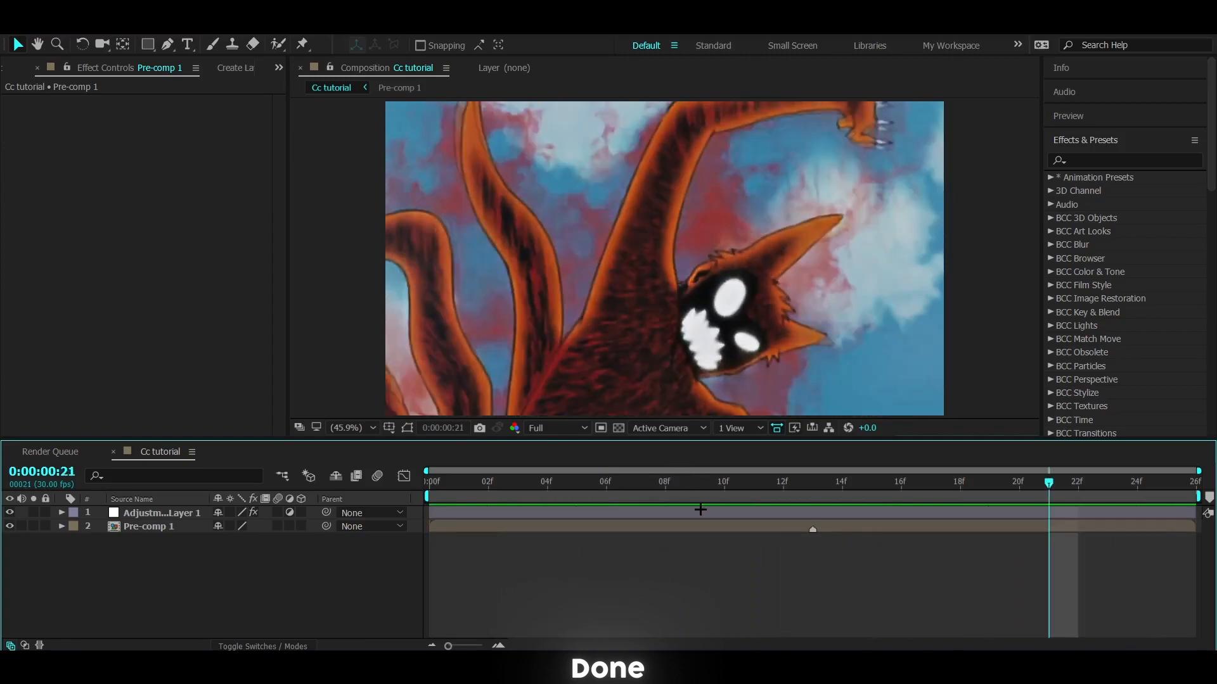
pyautogui.click(775, 512)
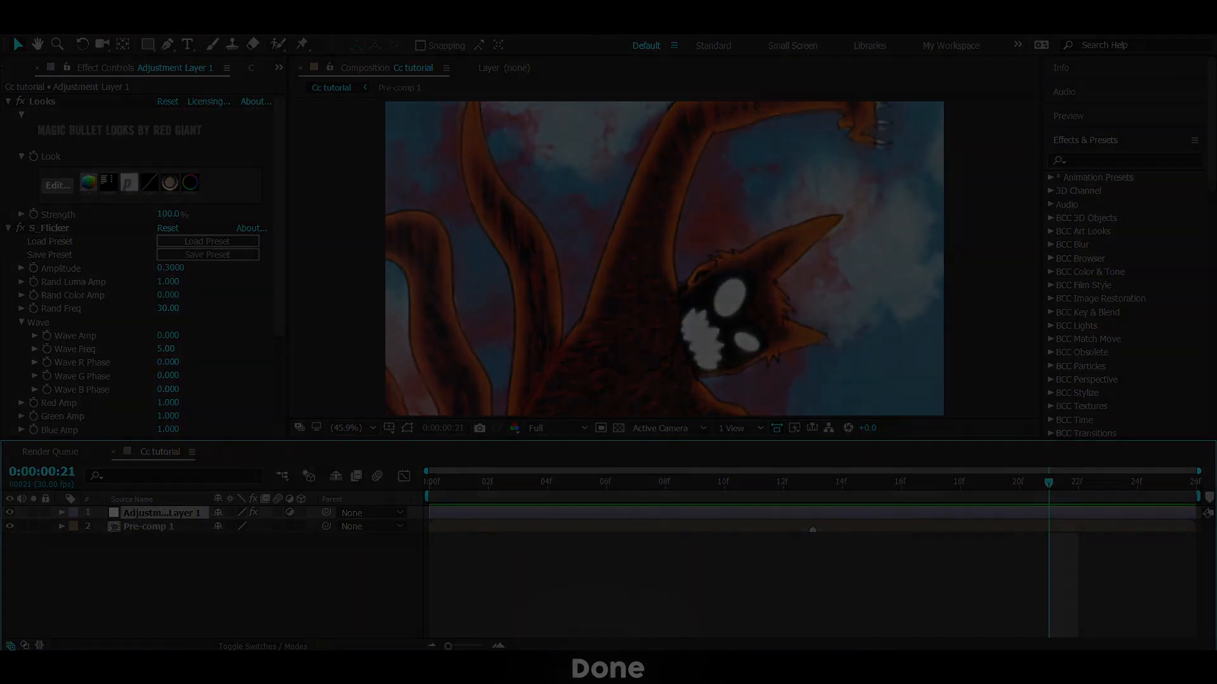